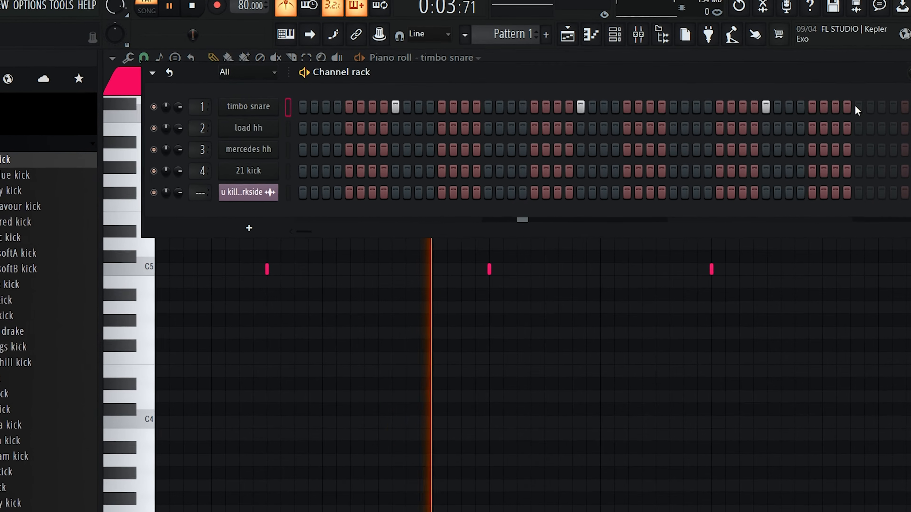
Program load hh hits on steps 1, 3, 19 and 21, and layer mercedes hh on steps 1, 3 and 13
left_click(262, 144)
left_click(290, 143)
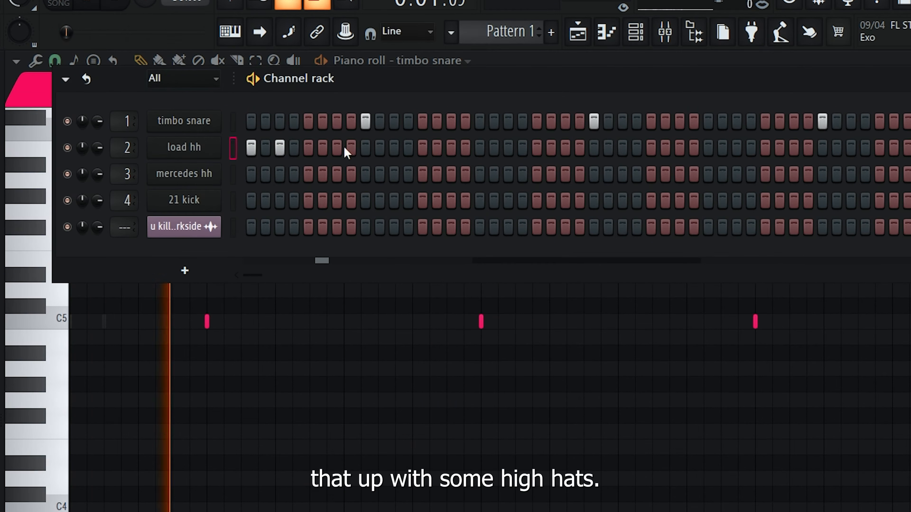
left_click(479, 148)
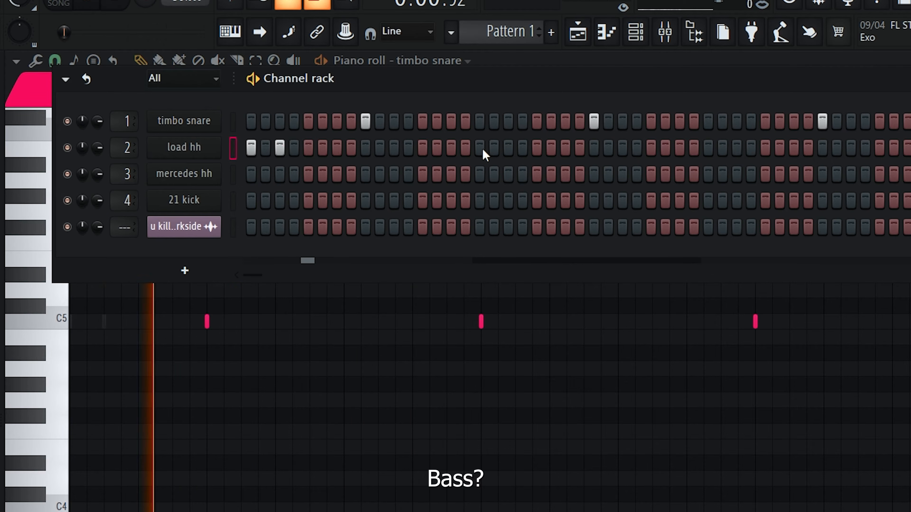
left_click(508, 148)
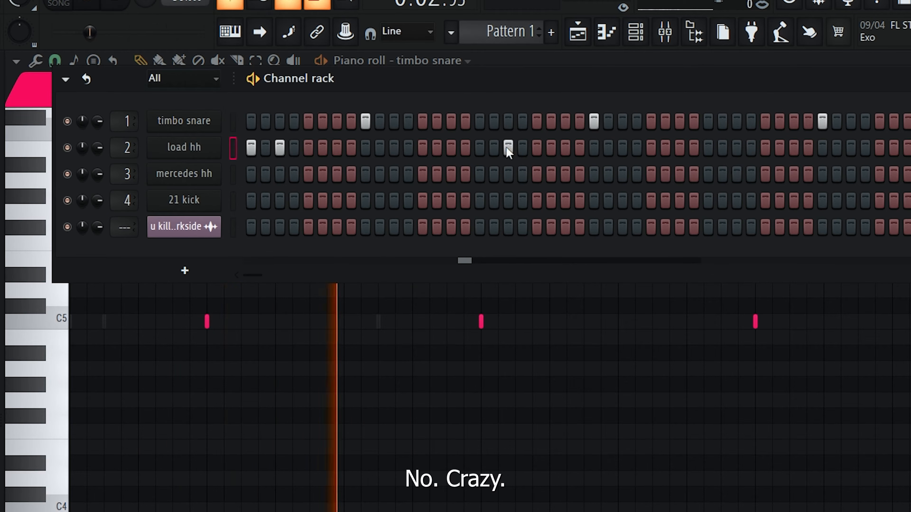
left_click(537, 147)
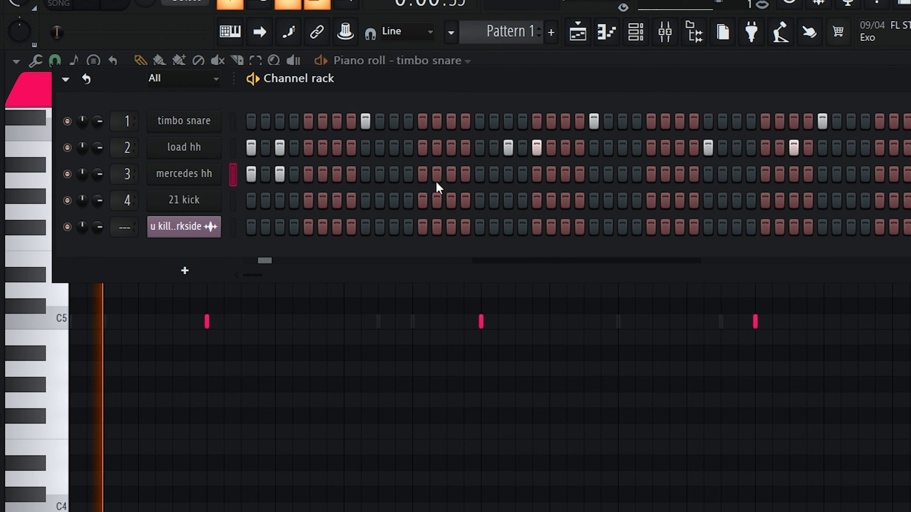
left_click(425, 178)
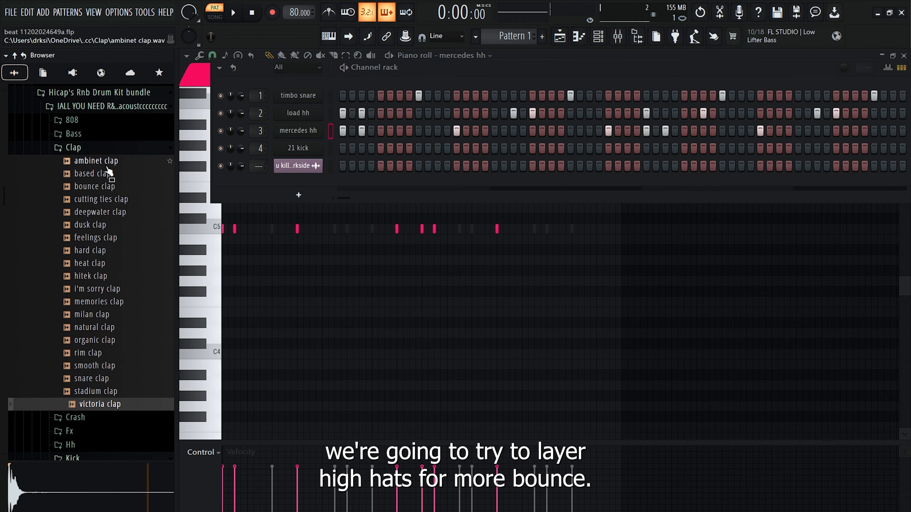
Add the ambinet clap sample as a channel below mercedes hh, with a single hit on step 57
left_click_drag(101, 160, 309, 143)
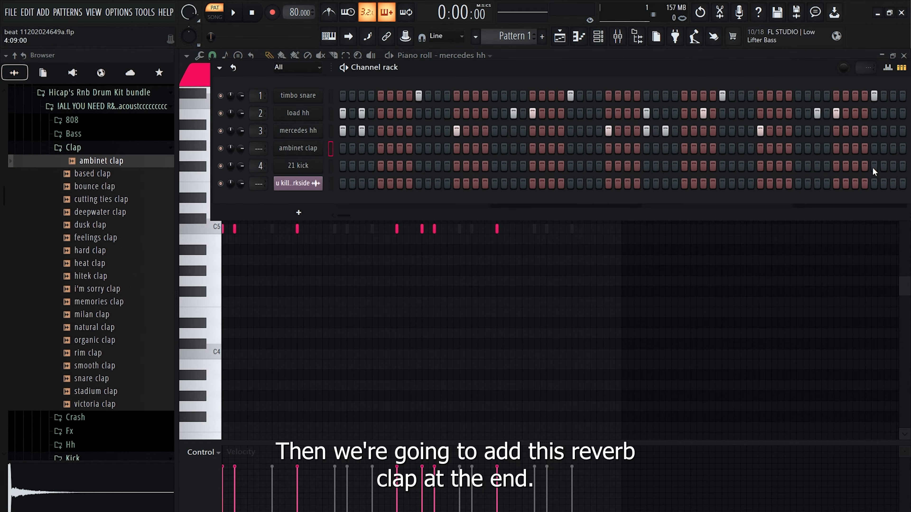
left_click(560, 37)
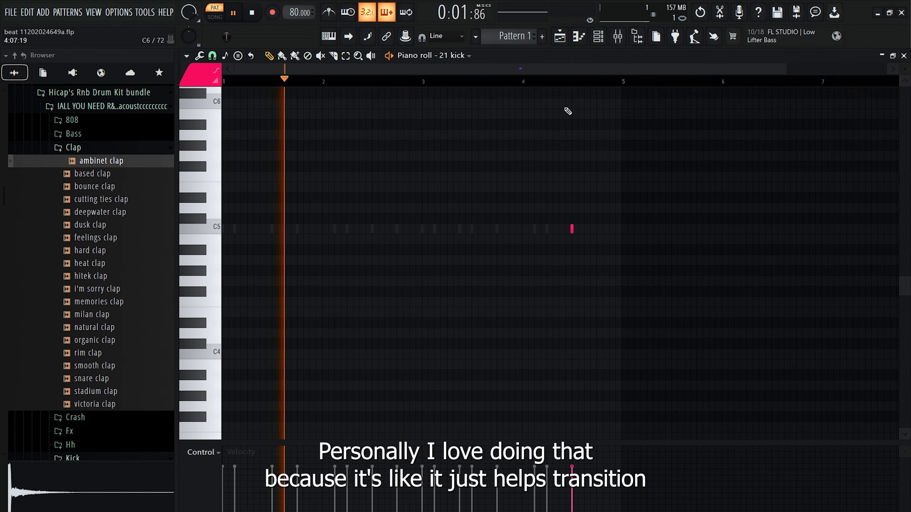
left_click(598, 36)
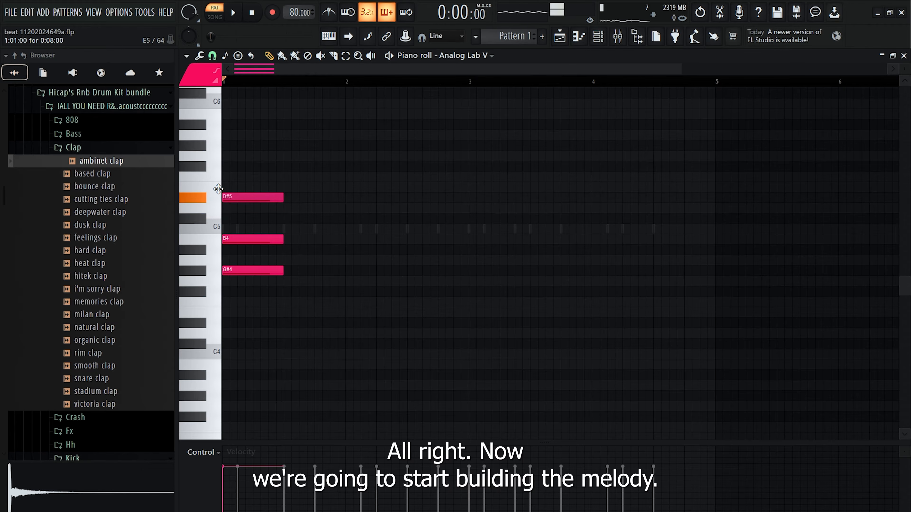
Complete the opening G#4 minor seventh chord with G#5 on top and lengthen all its notes to one bar
key("space")
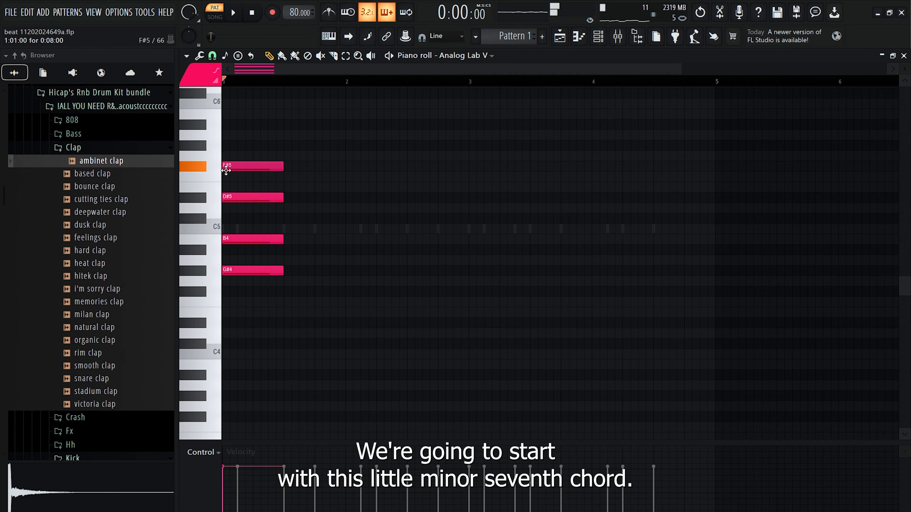
left_click(236, 138)
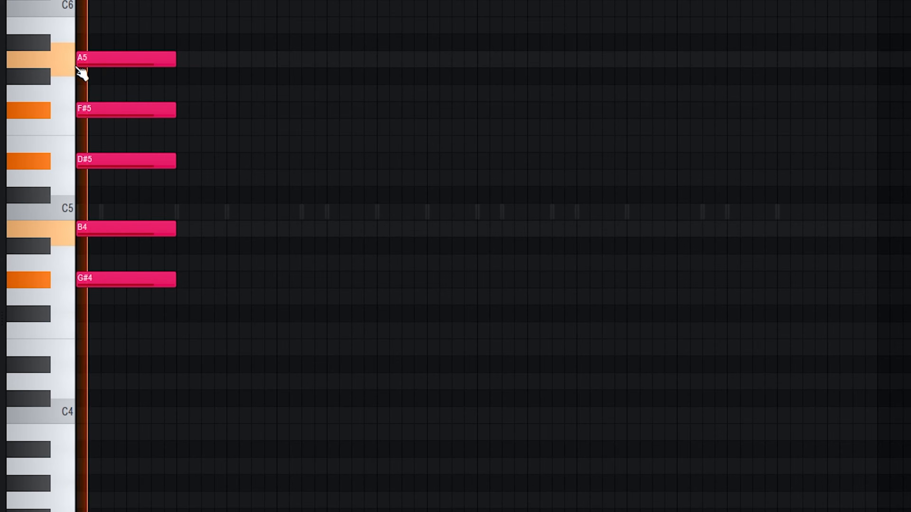
key("space")
left_click_drag(88, 67, 94, 81)
key("ctrl+a")
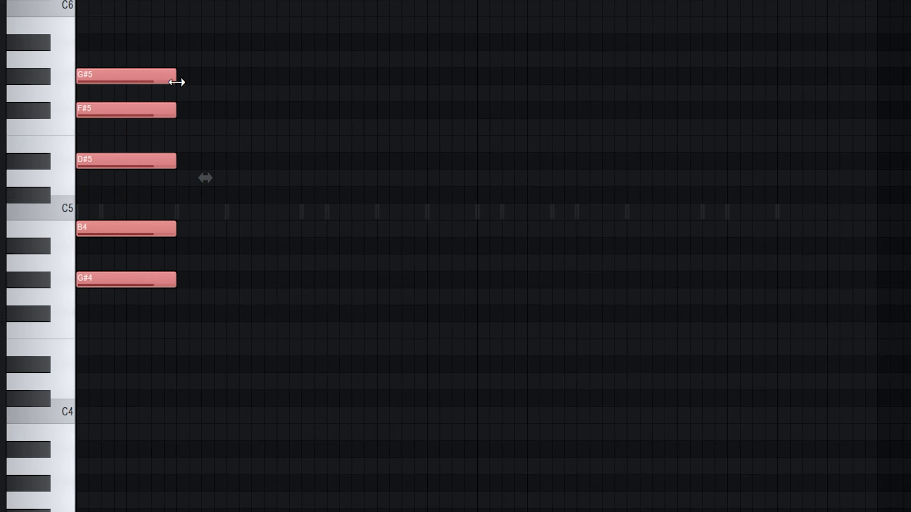
left_click_drag(176, 80, 276, 90)
Build a half-bar chord of A#4, C#5, F5 and G#5 midway through bar 2, and raise both chords an octave
left_click(379, 228)
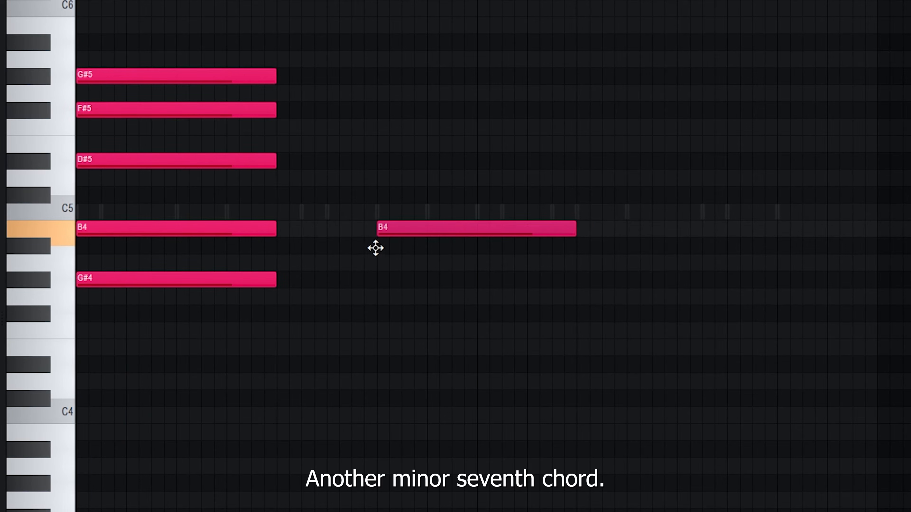
left_click_drag(376, 248, 367, 259)
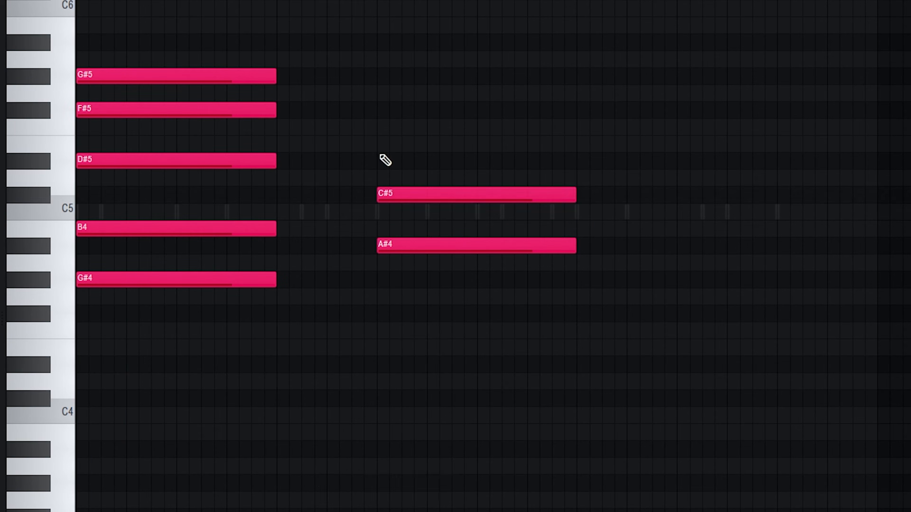
left_click(379, 142)
left_click_drag(379, 133, 379, 117)
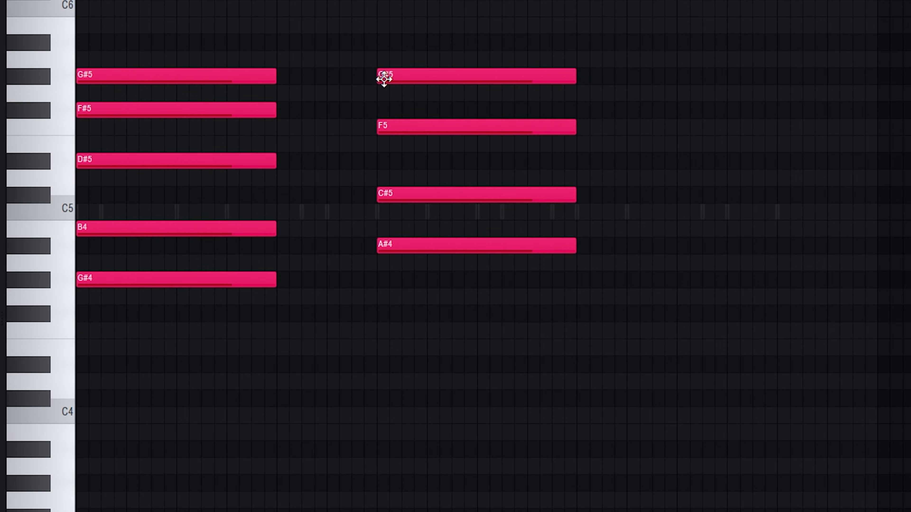
key("space")
left_click_drag(429, 51, 433, 268)
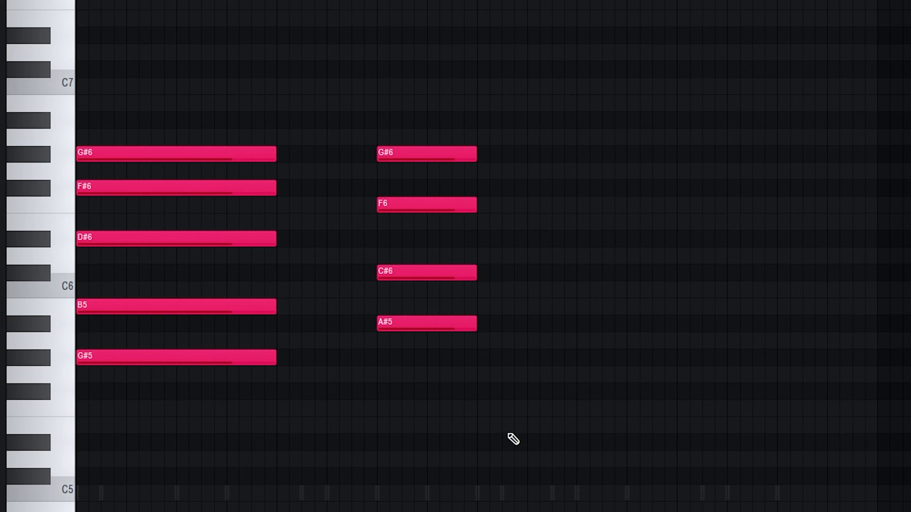
Build a third half-bar chord of D#5, F#5, A#5, C#6, F6 and A#6 directly after the second chord
mouse_move(478, 436)
left_mouse_down()
mouse_move(476, 452)
mouse_move(492, 441)
left_mouse_up()
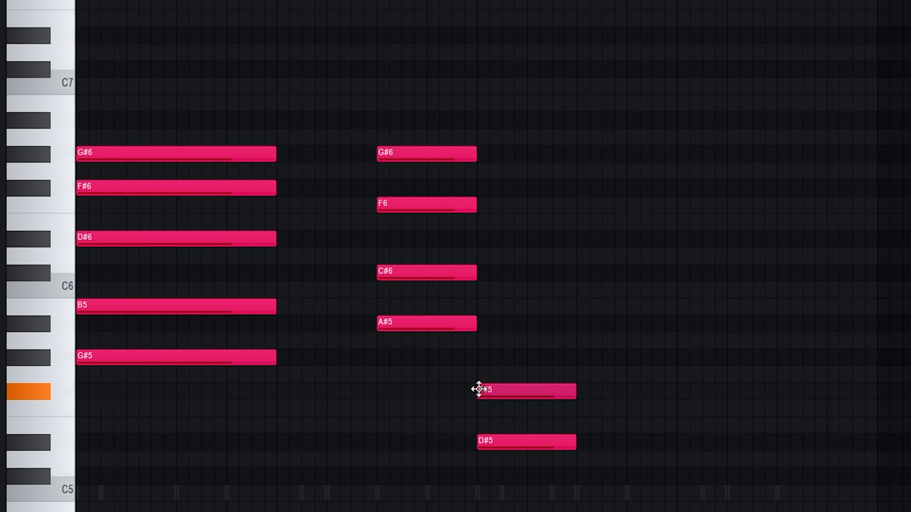
left_click(479, 330)
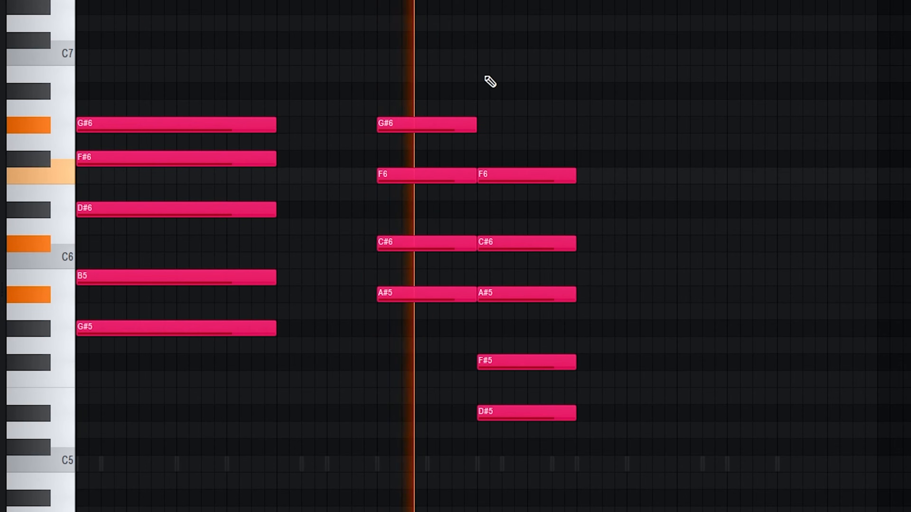
key("space")
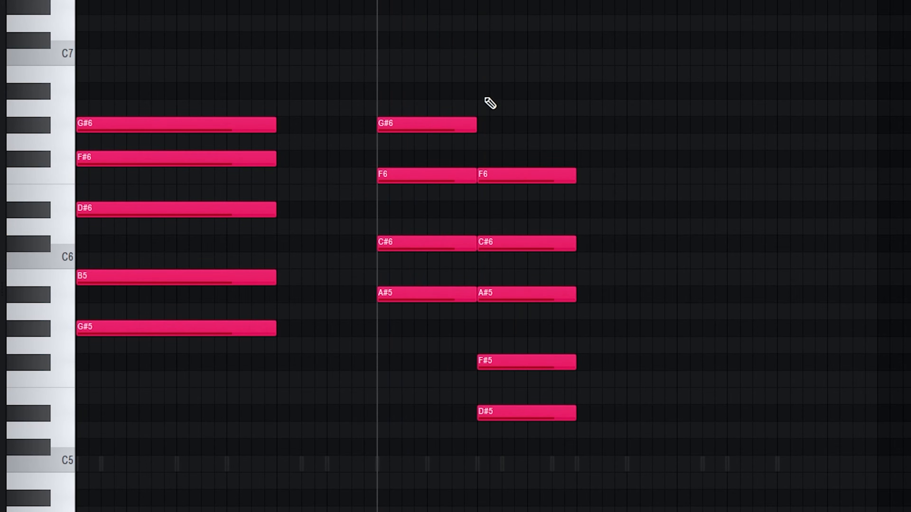
left_click_drag(481, 80, 472, 95)
key("space")
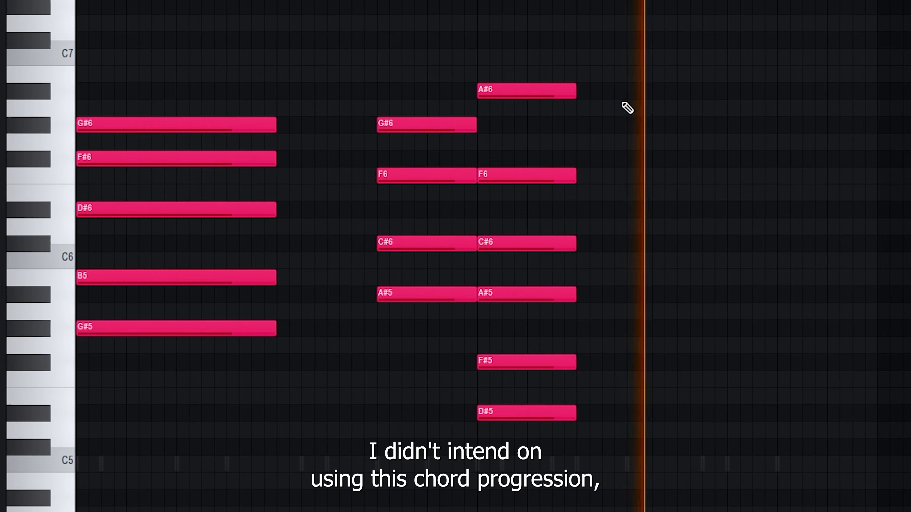
Lengthen all six notes of the third chord to one full bar and deselect them
left_click_drag(624, 85, 539, 409)
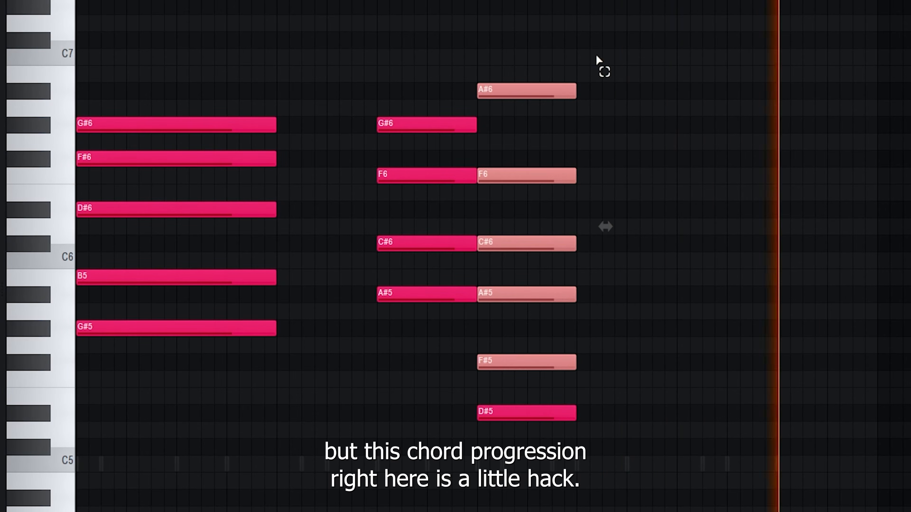
left_click_drag(595, 50, 565, 413)
left_click_drag(576, 92, 676, 92)
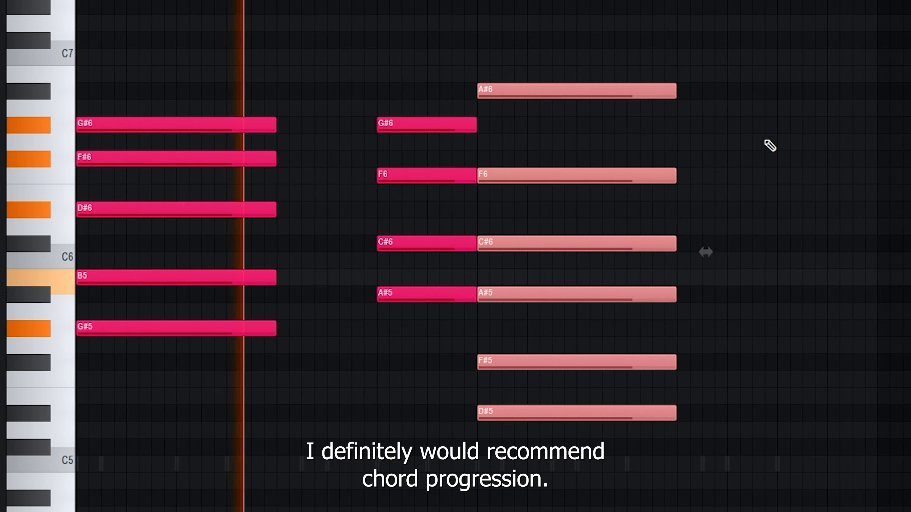
key("ctrl+d")
scroll(799, 165, "up", 3)
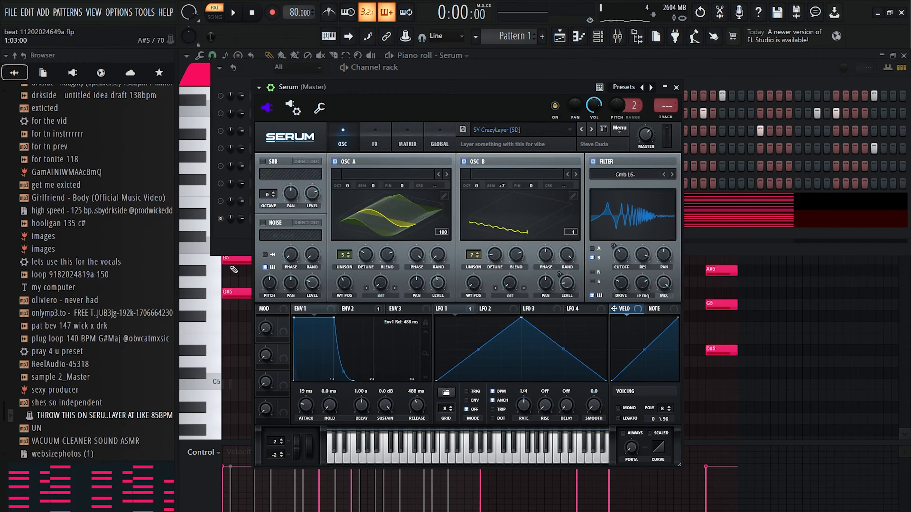
Add a B5 note to the bar 3 chord in the Serum layer while the progression plays
left_click(231, 246)
key("space")
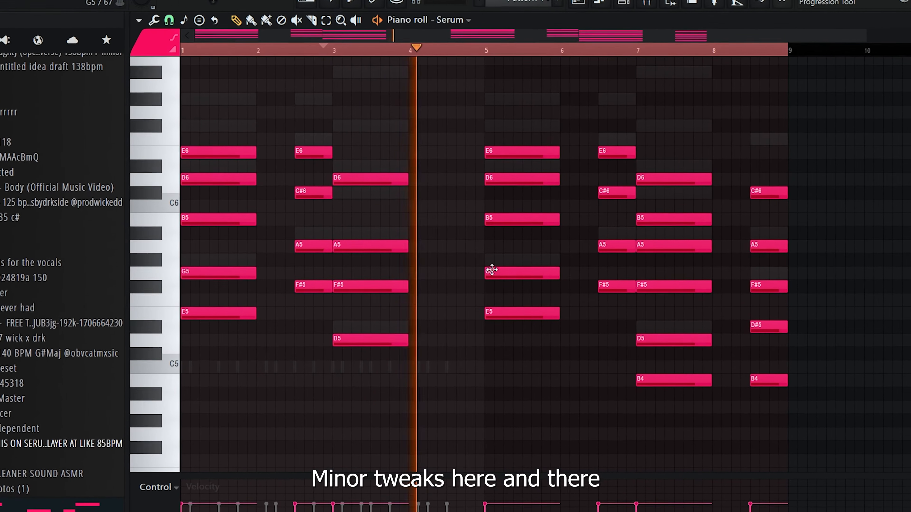
left_click_drag(373, 336, 373, 376)
left_click_drag(373, 247, 373, 221)
right_click(355, 396)
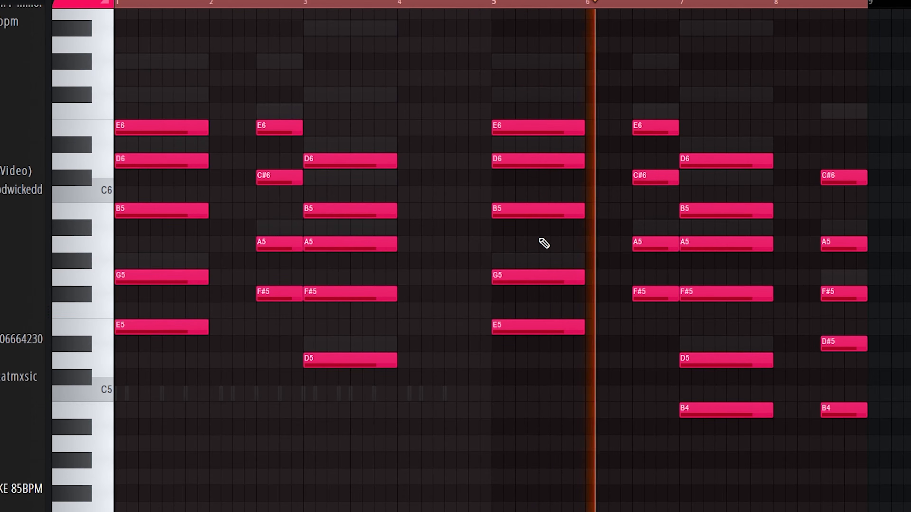
Apply legato to all Serum notes so each chord sustains until the next one, and clear the selection
key("ctrl+a")
key("ctrl+l")
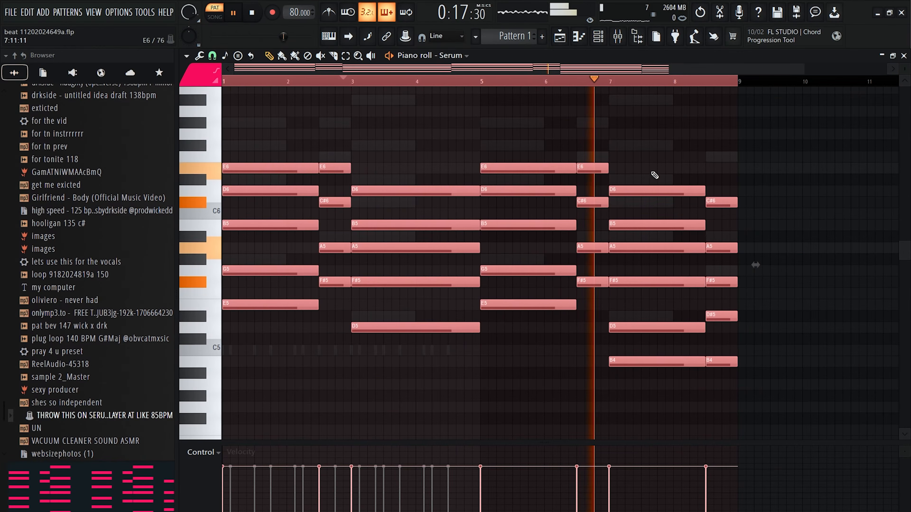
key("ctrl+d")
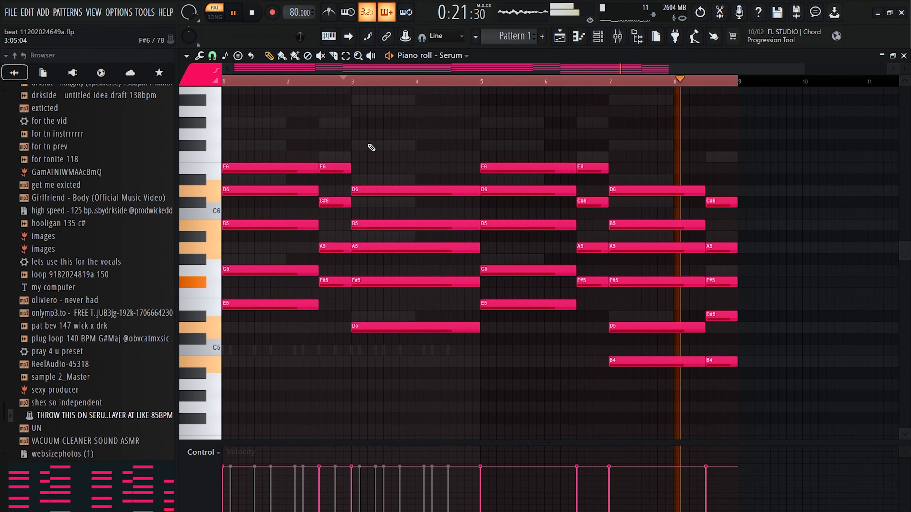
right_click(431, 82)
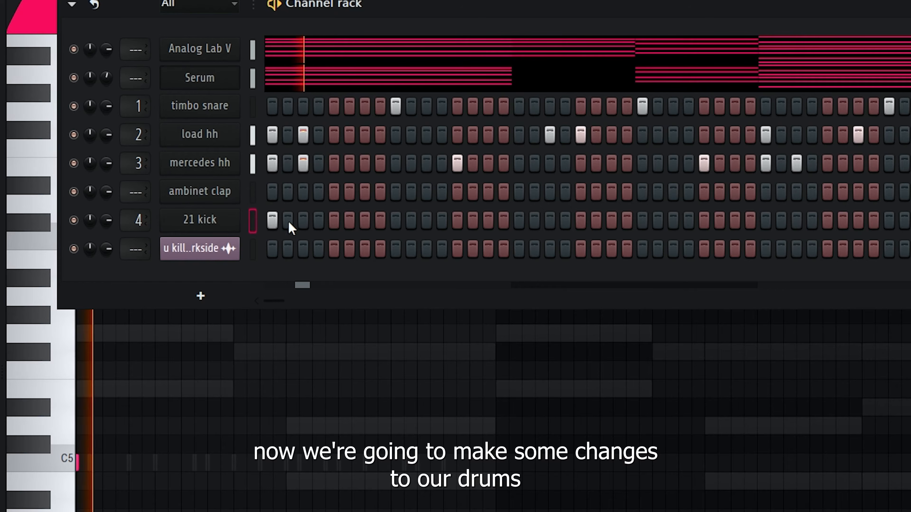
Add 21 kick hits at C5 on beats 2 and 4 of bar 4 during playback
key("space")
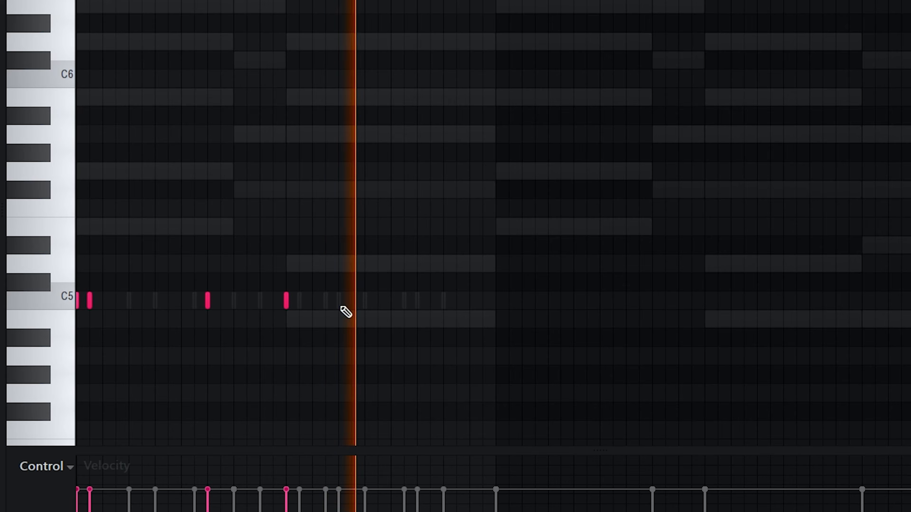
left_click(417, 301)
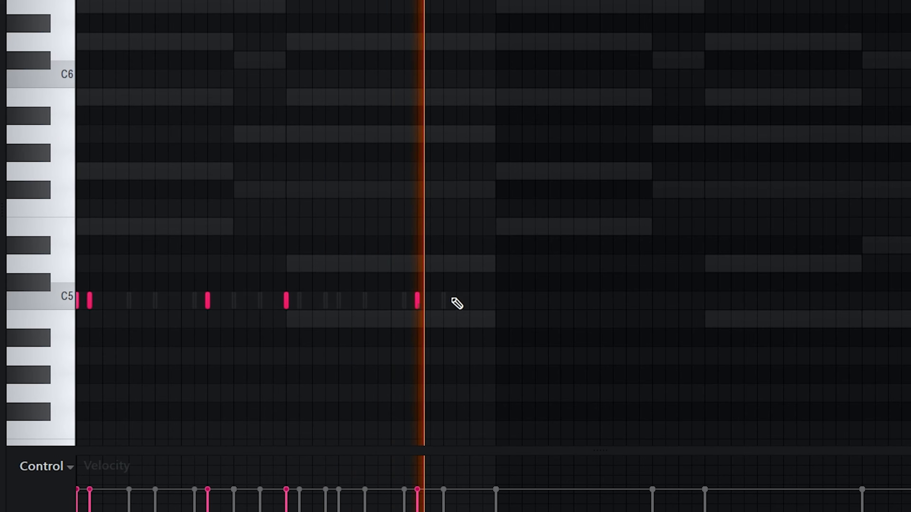
left_click(465, 302)
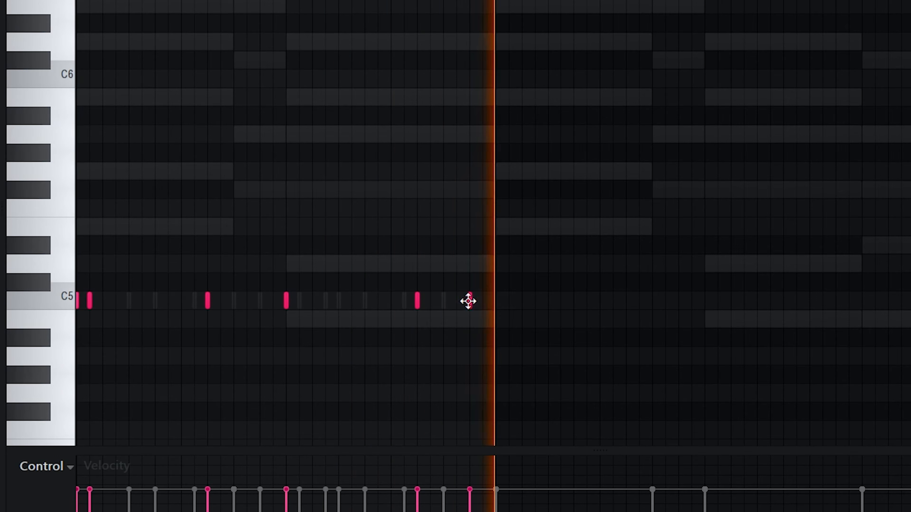
Audition the kit's 808 samples and add long 808 as a new channel above timbo snare
left_click(445, 0)
left_click(480, 105)
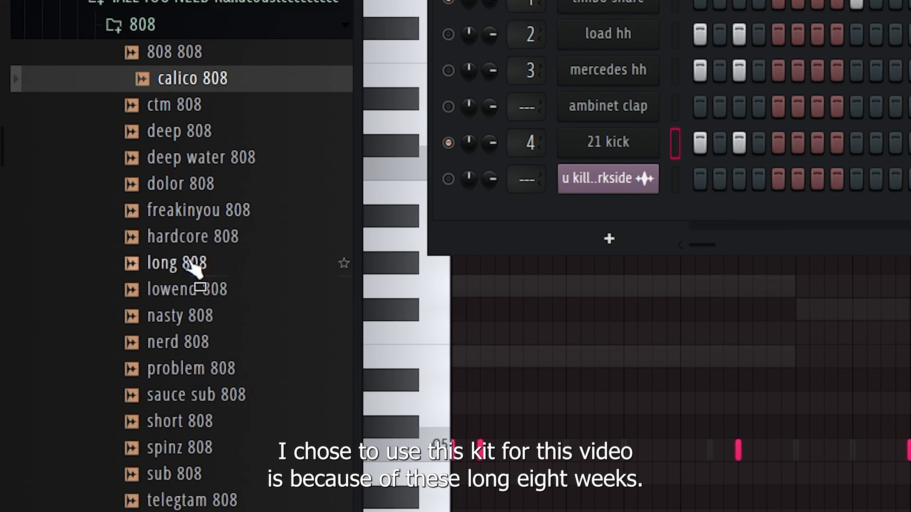
left_click(188, 267)
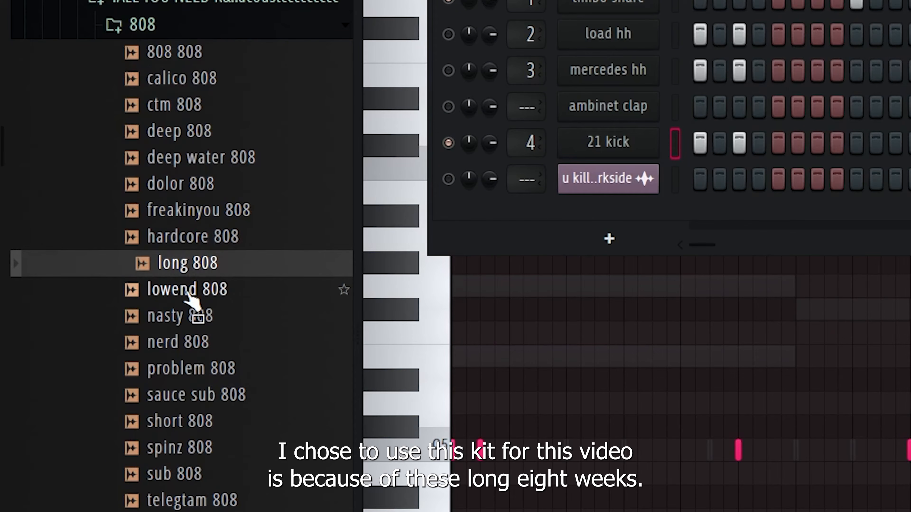
left_click_drag(187, 292, 658, 67)
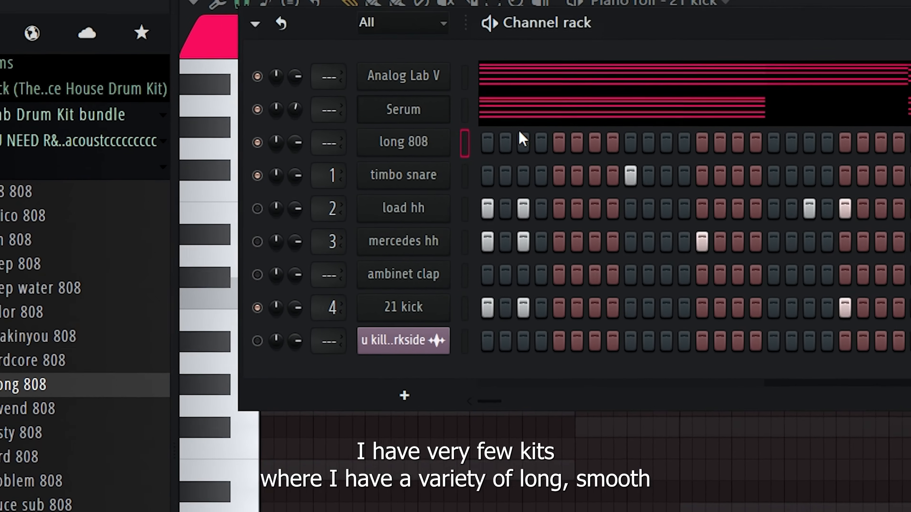
Place the first long 808 note on E5 at the very start of the pattern and return to the channel rack
right_click(441, 138)
left_click(483, 137)
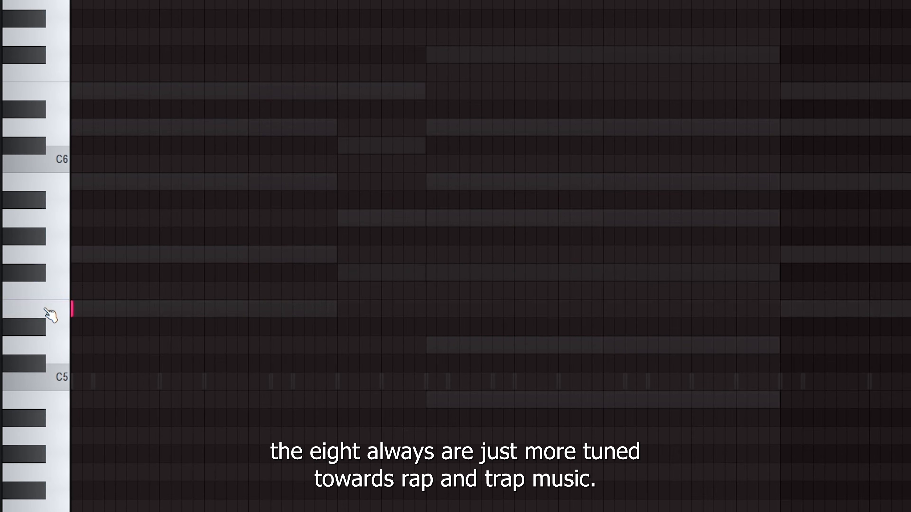
key("F6")
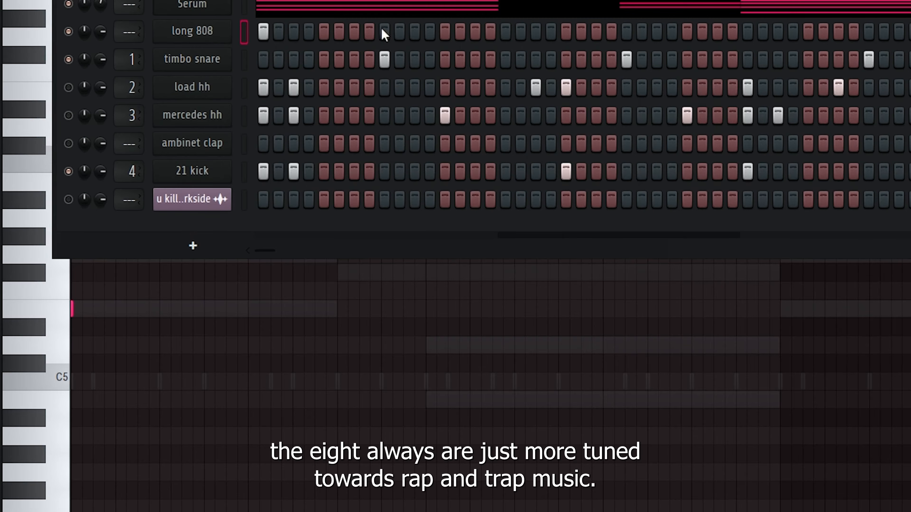
Shape long 808's volume envelope with maximum hold and with decay, sustain and release at zero, and return to its notes
right_click(206, 41)
left_click(176, 68)
left_click(158, 37)
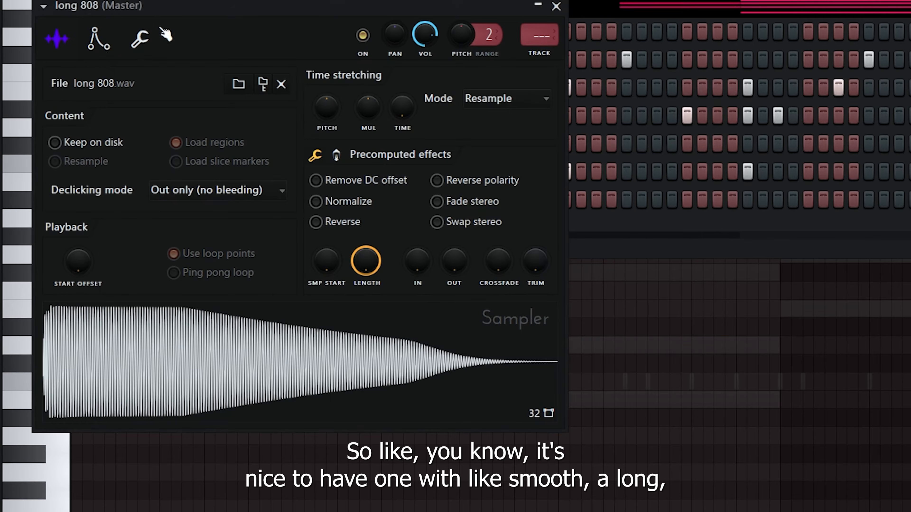
left_click(98, 37)
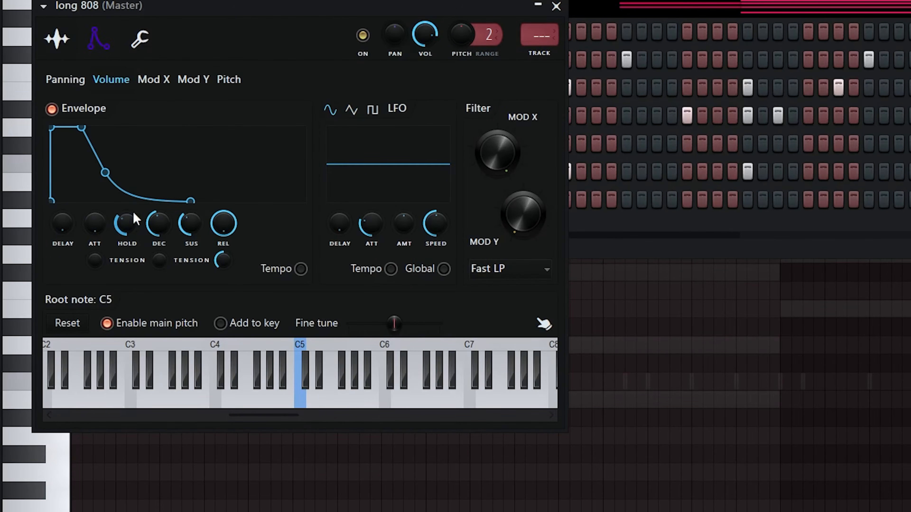
left_click_drag(127, 224, 149, 237)
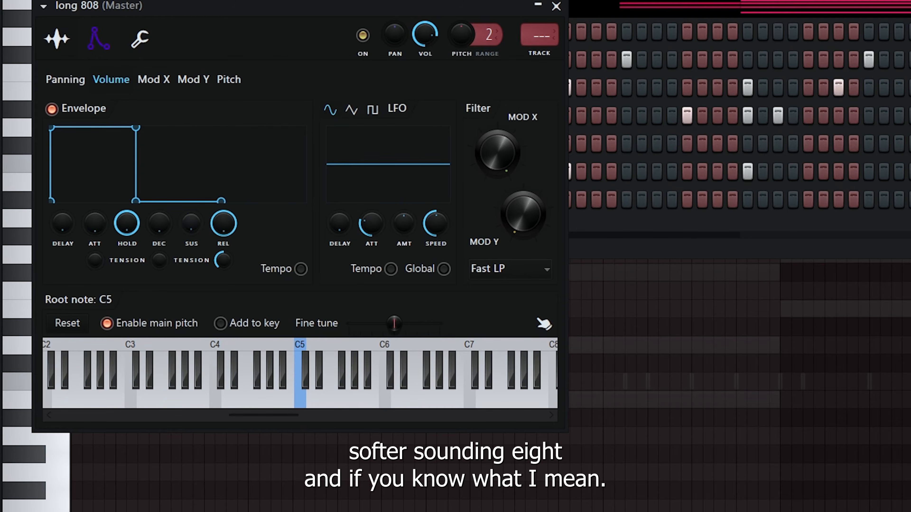
left_click_drag(222, 231, 230, 222)
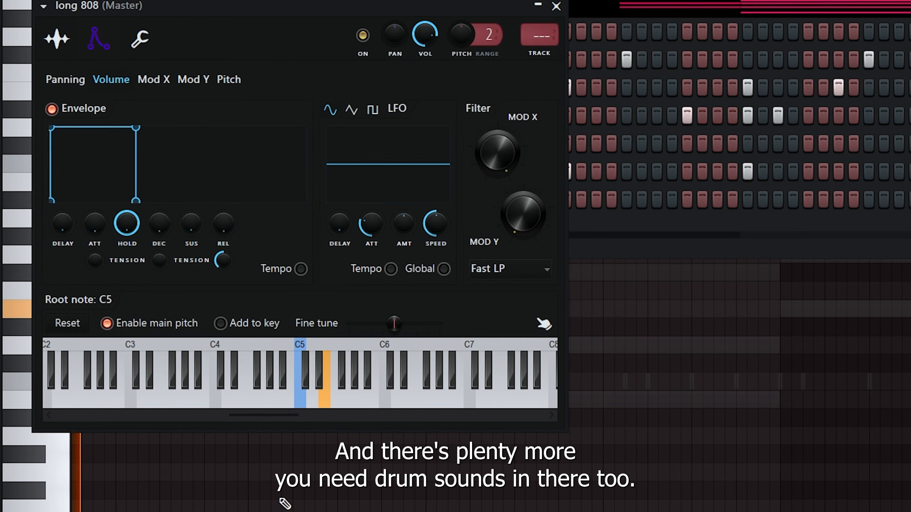
left_click(272, 504)
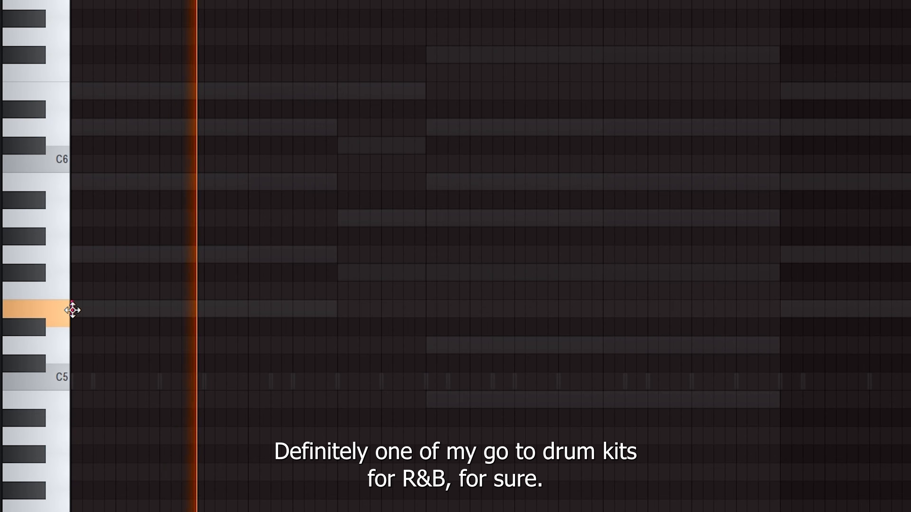
Add a long 808 note at F#5 on beat 3 of bar 2, where the second chord starts
left_click_drag(339, 274, 317, 275)
key("space")
mouse_move(376, 283)
left_mouse_down()
mouse_move(364, 278)
mouse_move(389, 284)
left_mouse_up()
key("space")
Add long 808 notes at B4 on the start of bar 3 and at D5 on beat 2 of bar 4
left_click(466, 56)
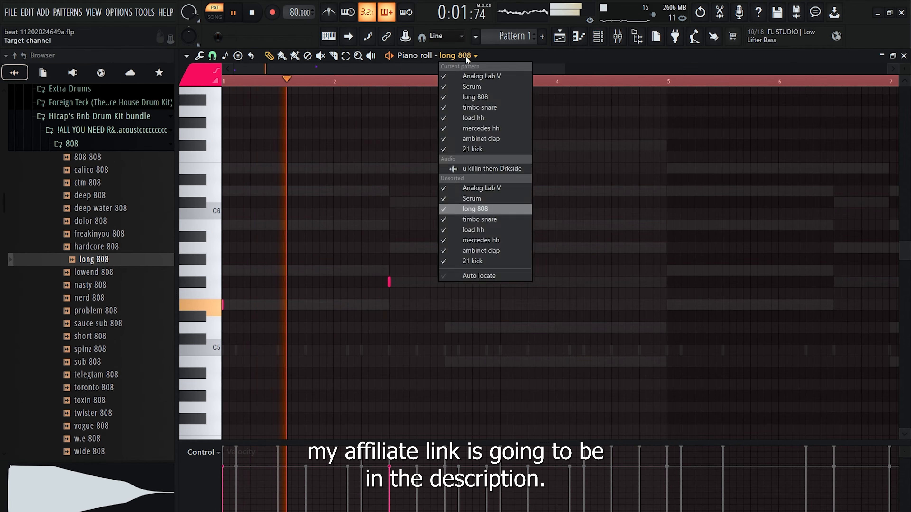
left_click(405, 268)
key("space")
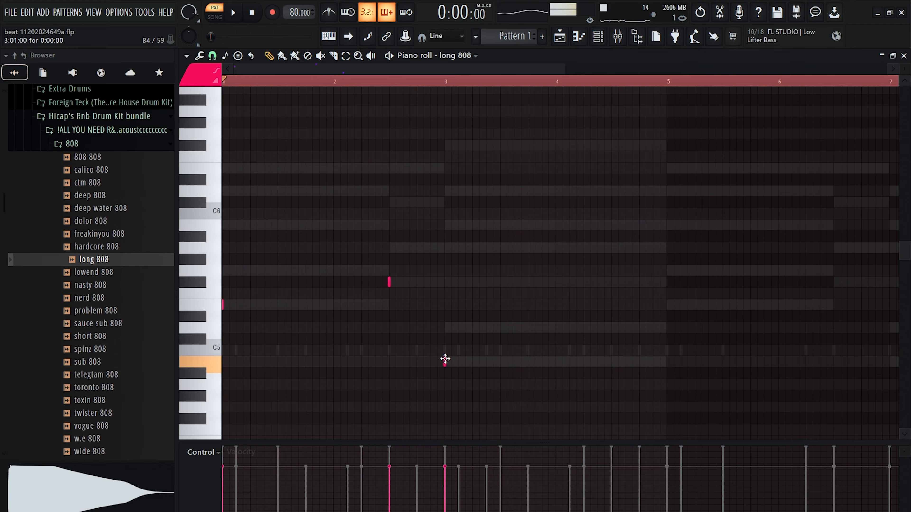
left_click(556, 361)
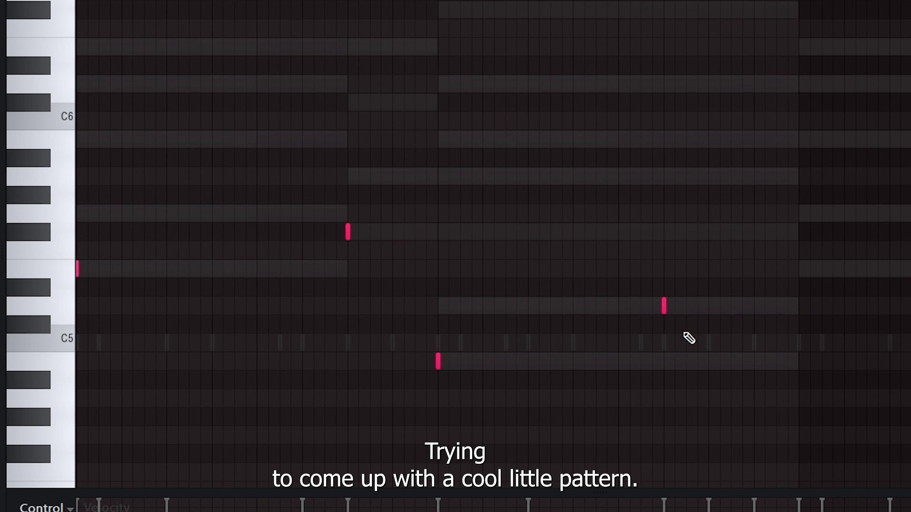
Add a long 808 note at F#5 in bar 4, settling it on beat 4 instead of beat 3
left_click_drag(710, 236, 706, 231)
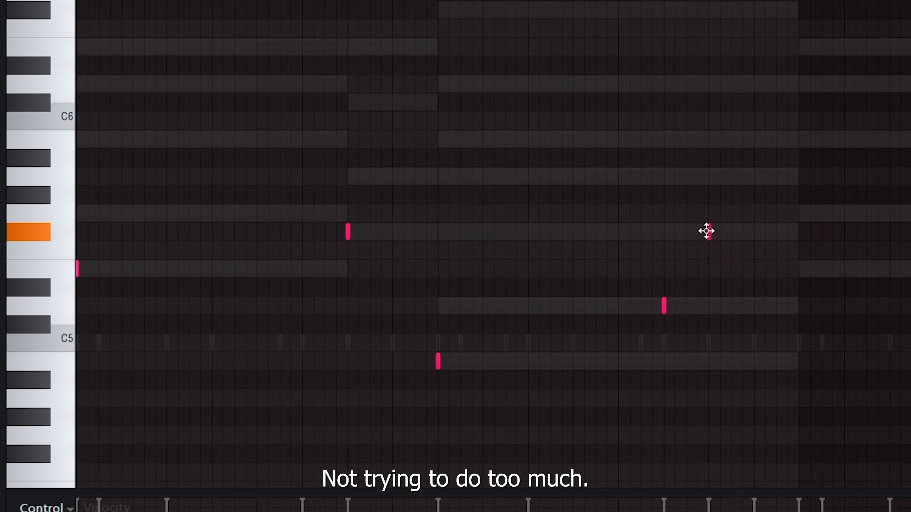
key("space")
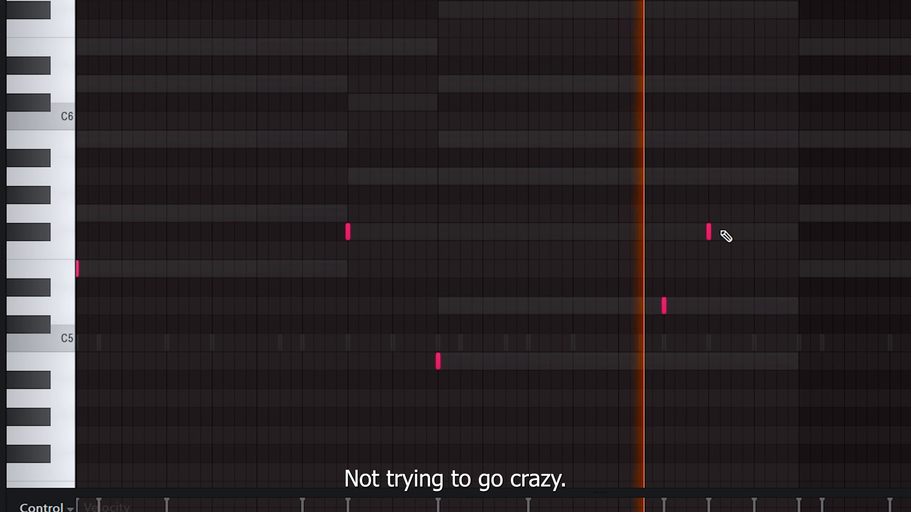
right_click(709, 233)
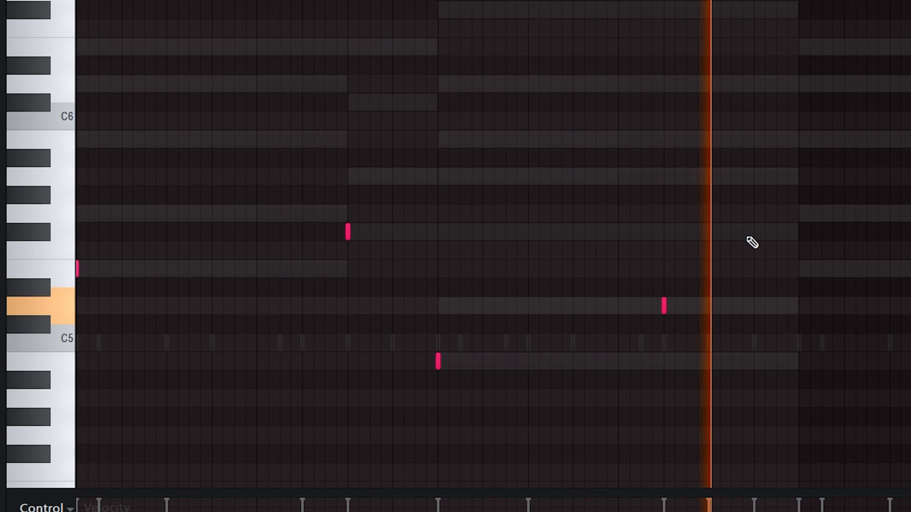
left_click(752, 232)
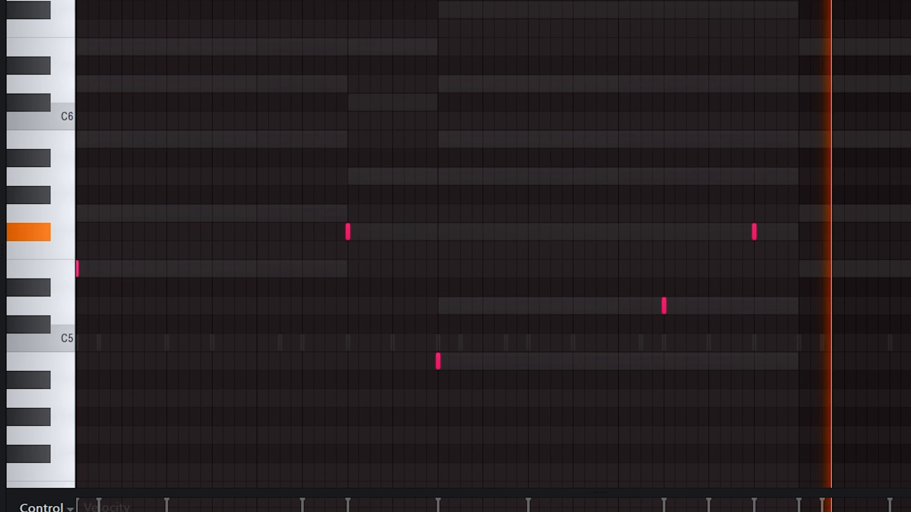
key("space")
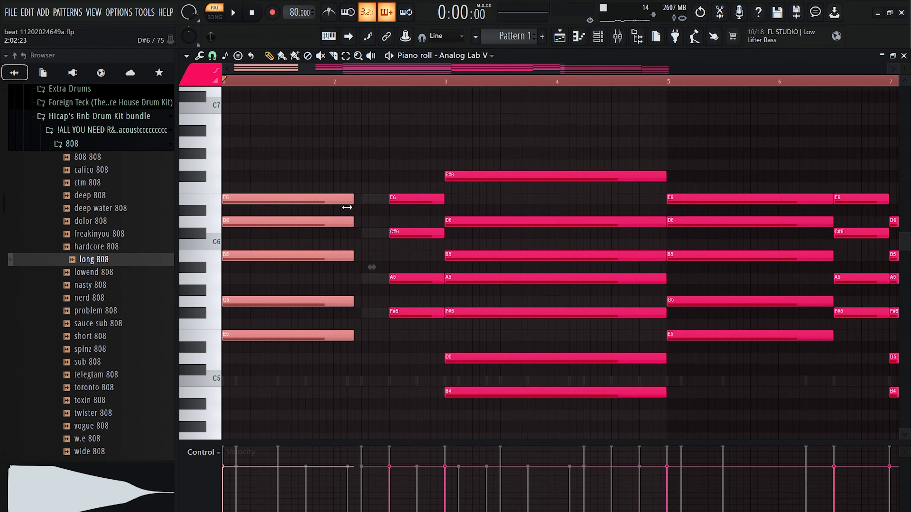
Extend the first two Analog Lab V chords so each lasts until the next chord, and return to the long 808 notes
left_click_drag(418, 176, 384, 312)
key("space")
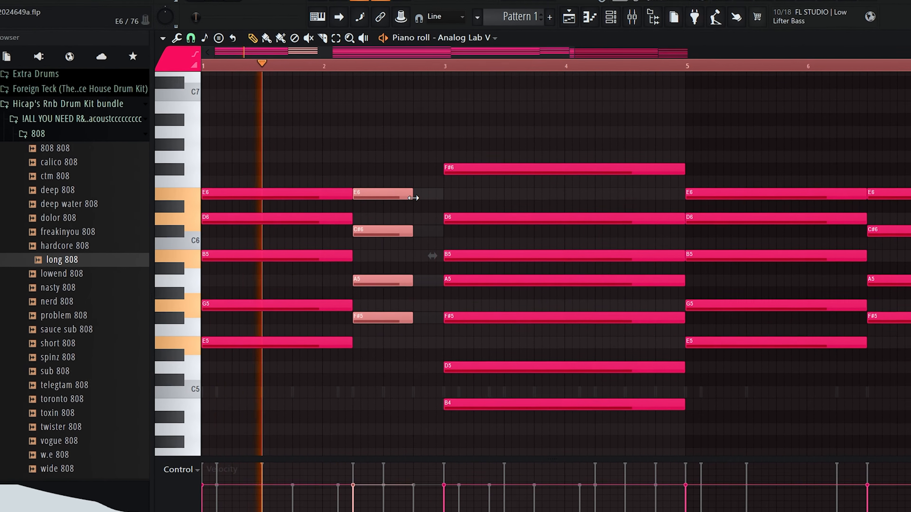
left_click_drag(414, 198, 442, 199)
left_click(437, 140, "ctrl")
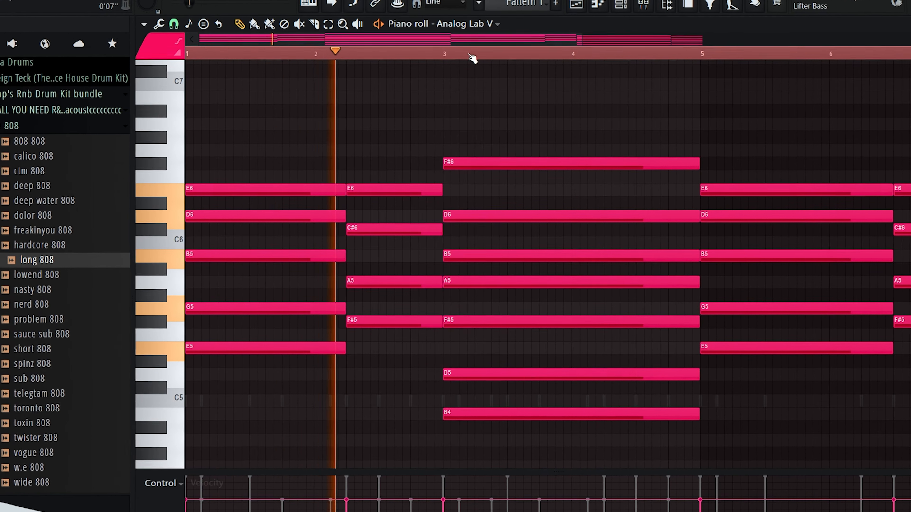
left_click(489, 21)
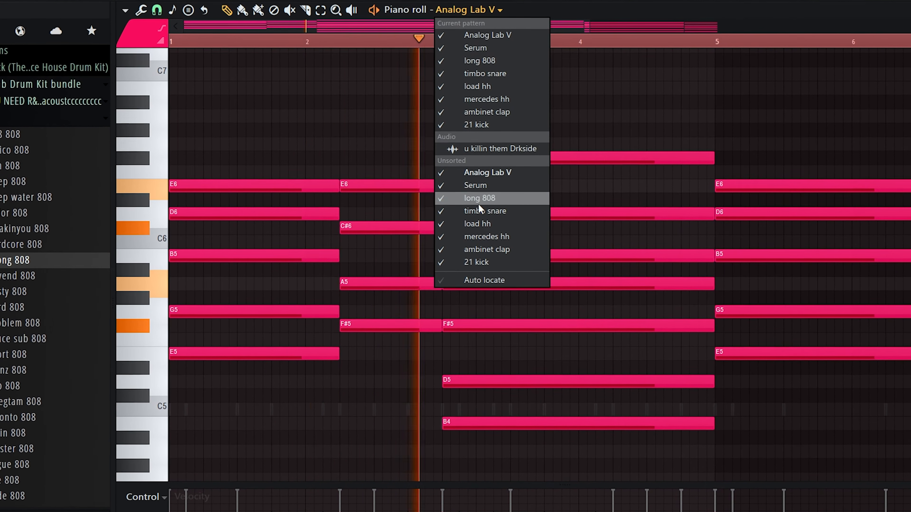
left_click(486, 198)
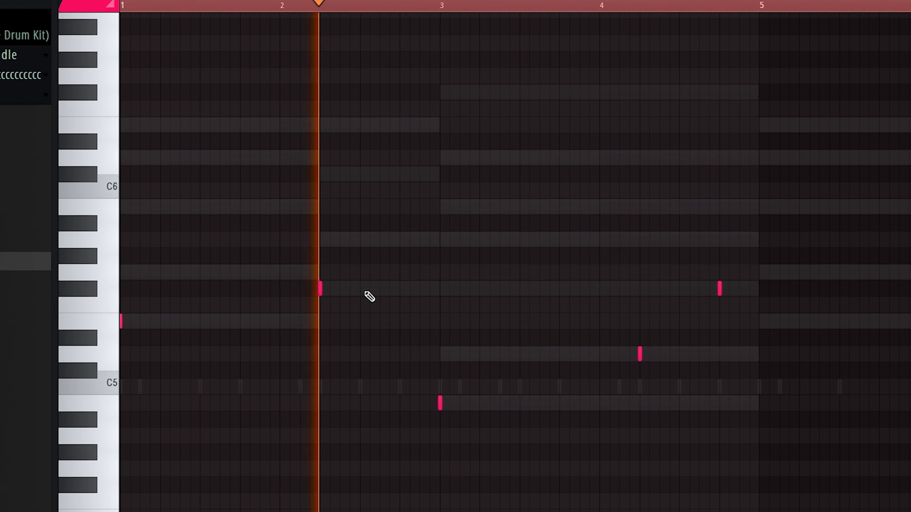
left_click(456, 2)
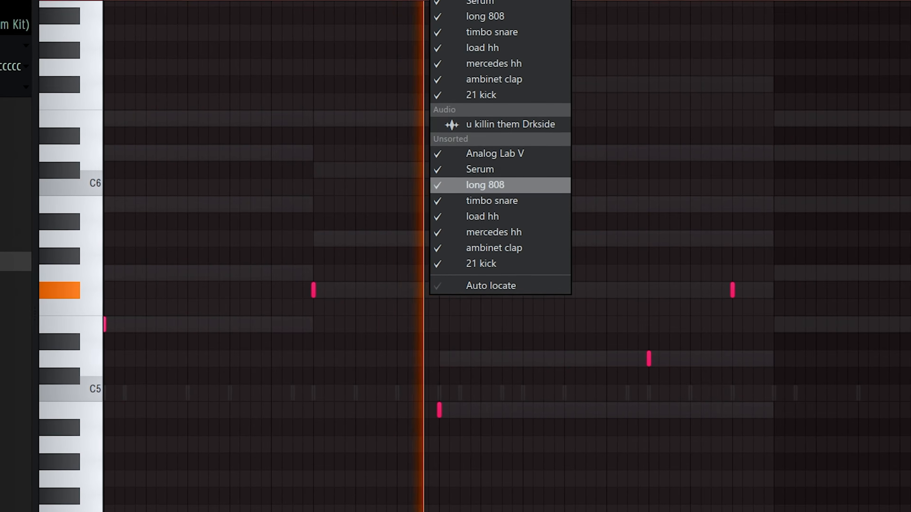
left_click(494, 184)
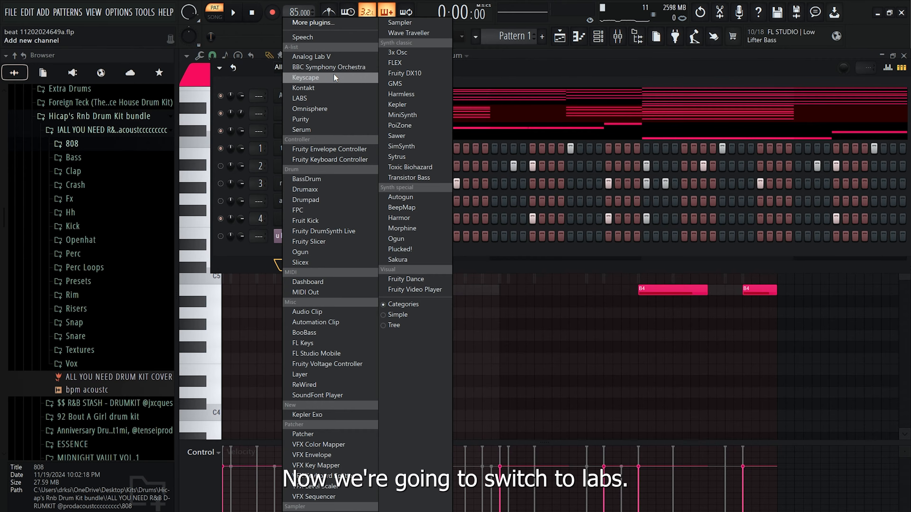
Add LABS as a new channel with the Soft Piano sound and open its chord notes in the piano roll
left_click(329, 100)
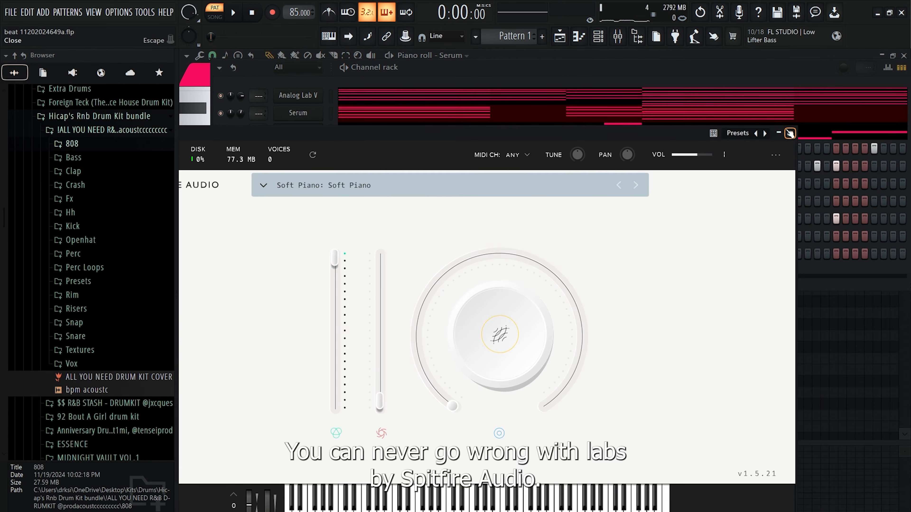
left_click(790, 133)
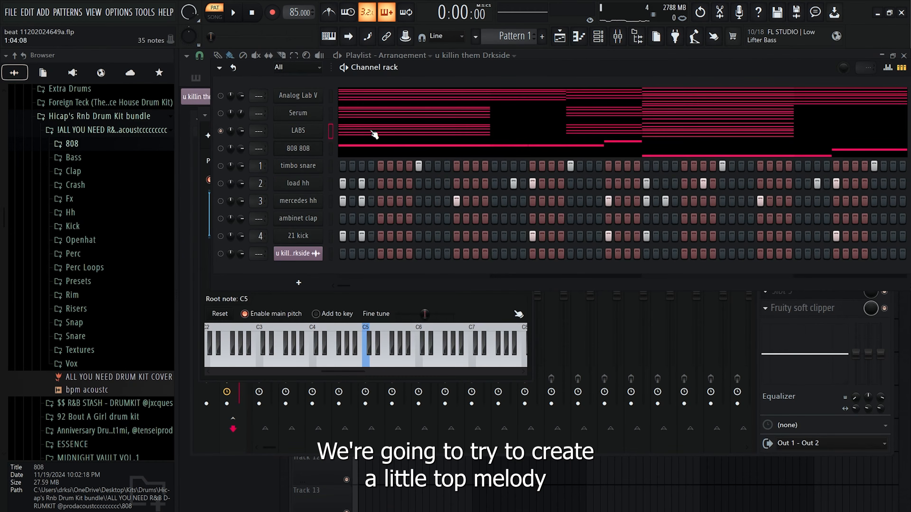
left_click(374, 135)
scroll(448, 190, "up", 3)
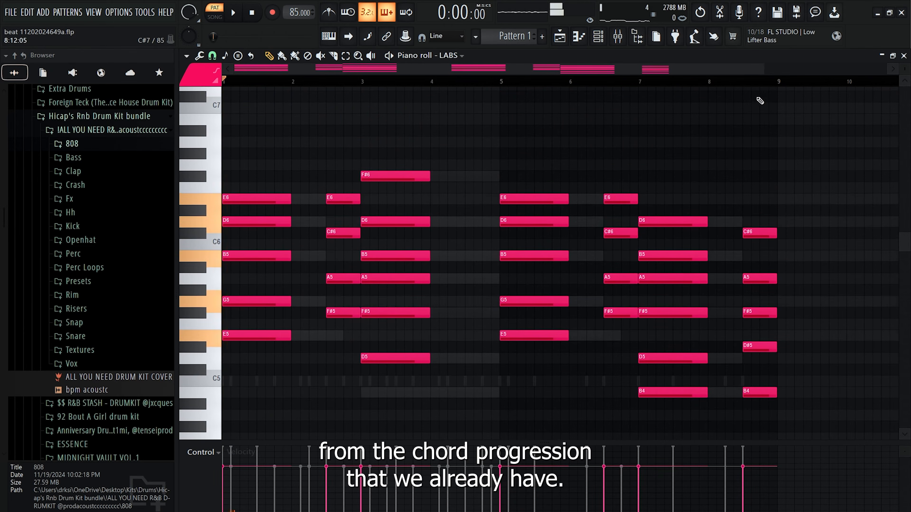
Stagger the first LABS chord by moving G5 to step 2, D6 to step 3 and E6 to step 7
left_click_drag(764, 70, 383, 70)
left_click_drag(247, 301, 260, 301)
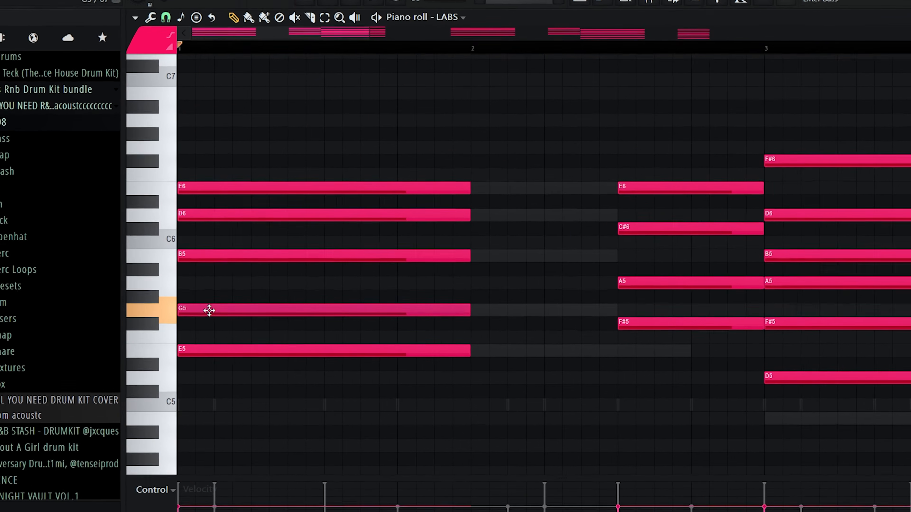
key("space")
mouse_move(186, 319)
left_mouse_down()
mouse_move(213, 319)
mouse_move(180, 321)
left_mouse_up()
key("space")
key("space")
key("space")
key("space")
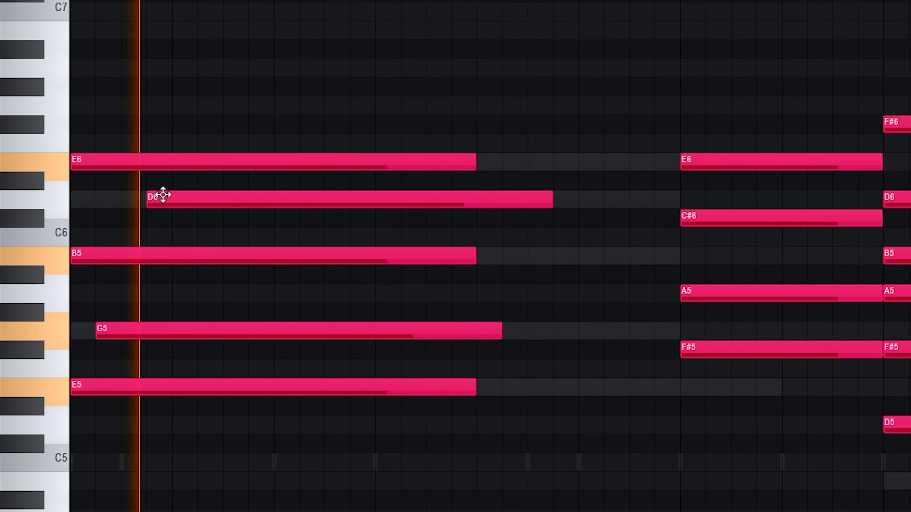
key("space")
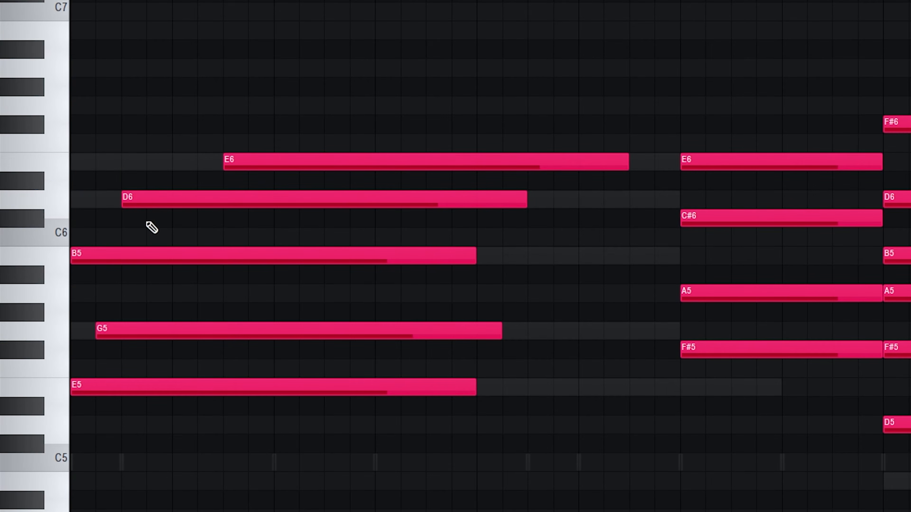
key("space")
key("space")
Shorten the first B5 to two steps and repeat it on step 3, moving D6 to step 4 and E6 to step 5
left_click_drag(476, 254, 145, 253)
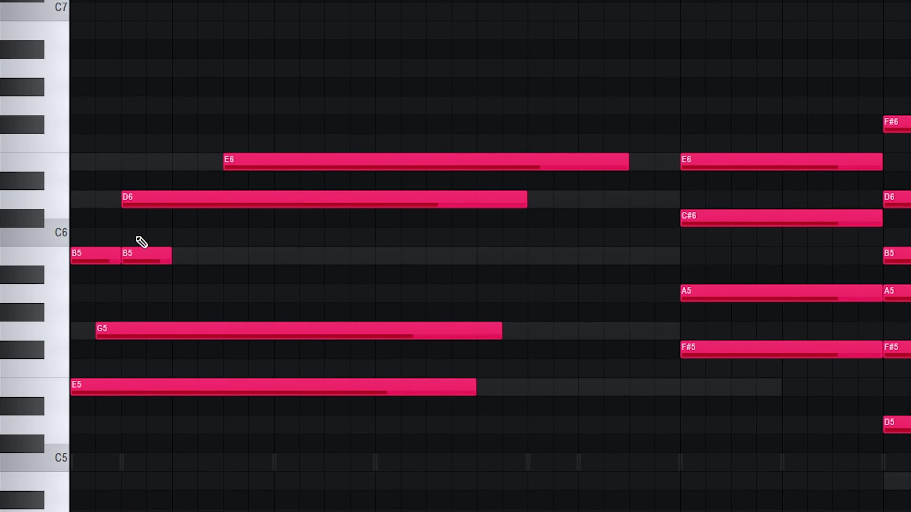
key("space")
left_click_drag(146, 198, 179, 198)
key("space")
key("space")
left_click_drag(259, 160, 208, 158)
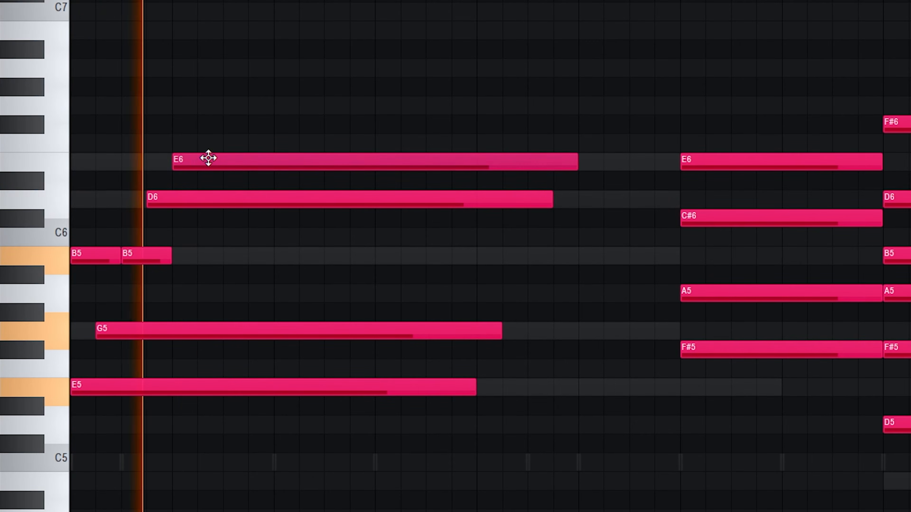
Add an F#6 note on step 6 of the LABS melody and play back the phrase
key("space")
left_click_drag(203, 126, 244, 128)
key("space")
key("space")
key("space")
key("space")
Continue the LABS phrase downward with a second E6 on step 7 and a second D6 on step 8
mouse_move(223, 251)
left_mouse_down()
mouse_move(223, 141)
mouse_move(238, 135)
mouse_move(236, 170)
left_mouse_up()
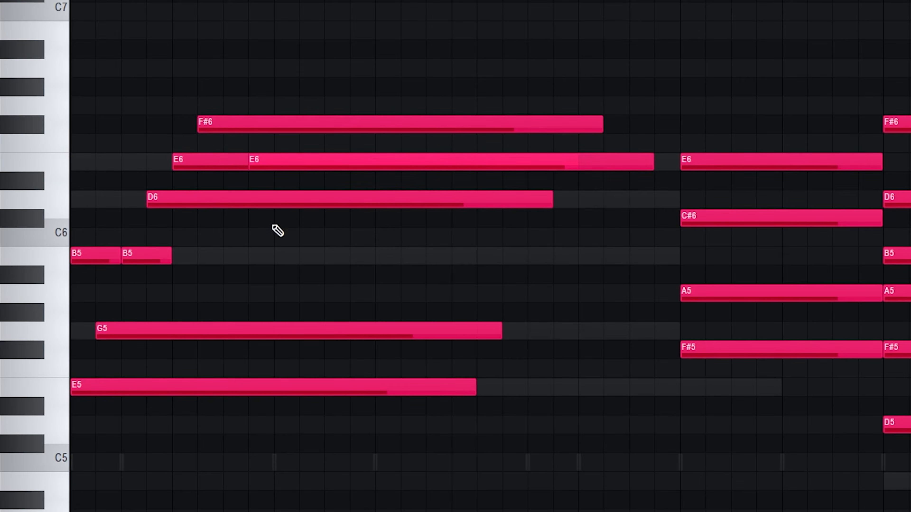
mouse_move(378, 232)
left_mouse_down()
mouse_move(386, 230)
mouse_move(280, 187)
left_mouse_up()
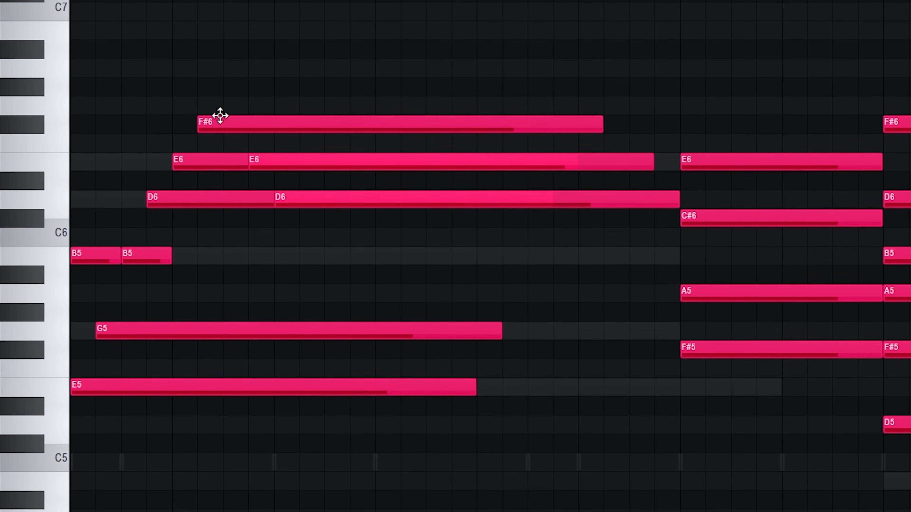
key("space")
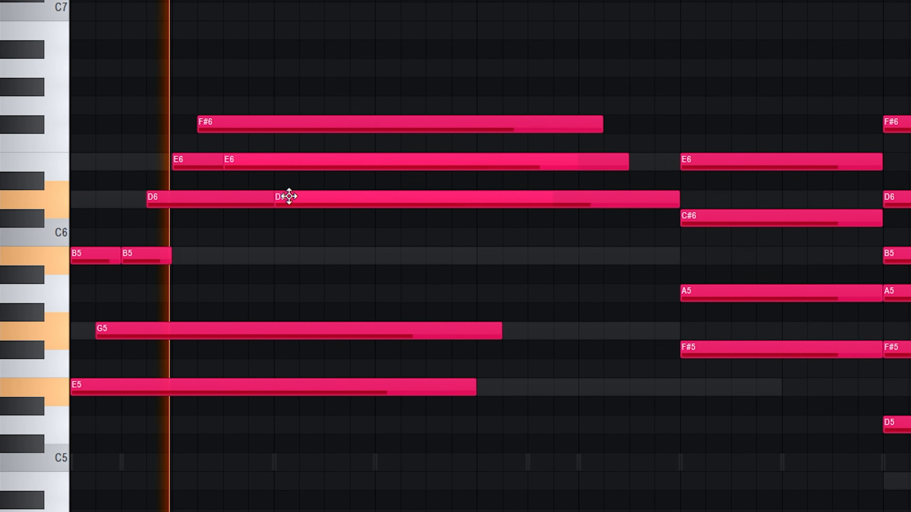
left_click_drag(285, 198, 270, 197)
key("space")
Slice the LABS notes at beat 3 of bar 1, delete the remainders, and repeat the half-bar phrase twice up to the second chord
left_click_drag(287, 364, 280, 412)
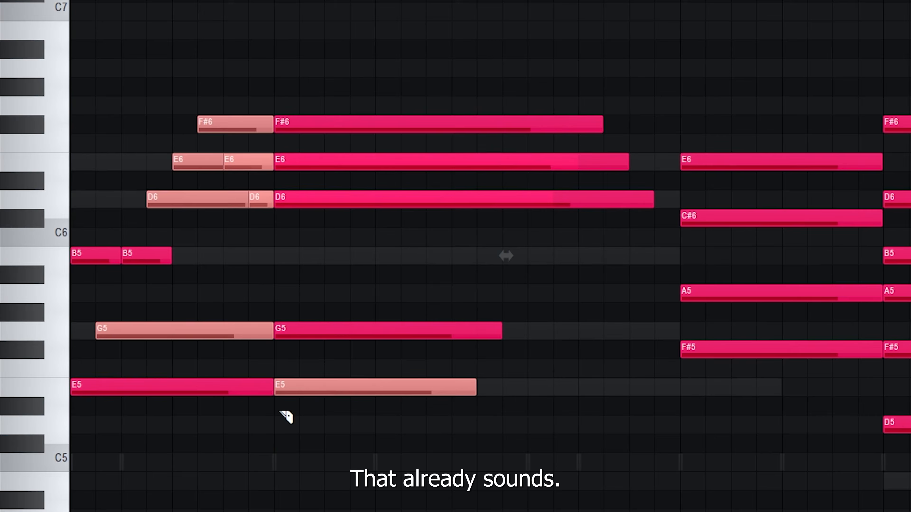
left_click_drag(434, 60, 378, 378)
key("Delete")
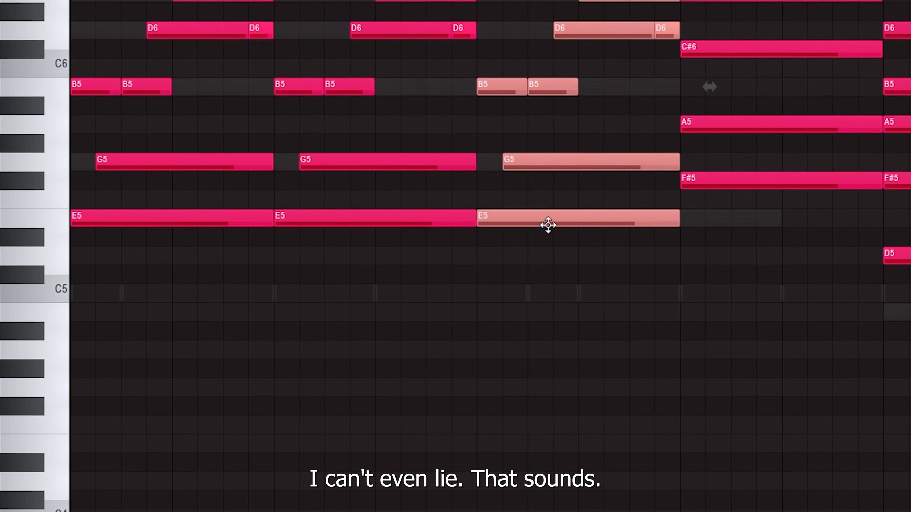
key("space")
key("F6")
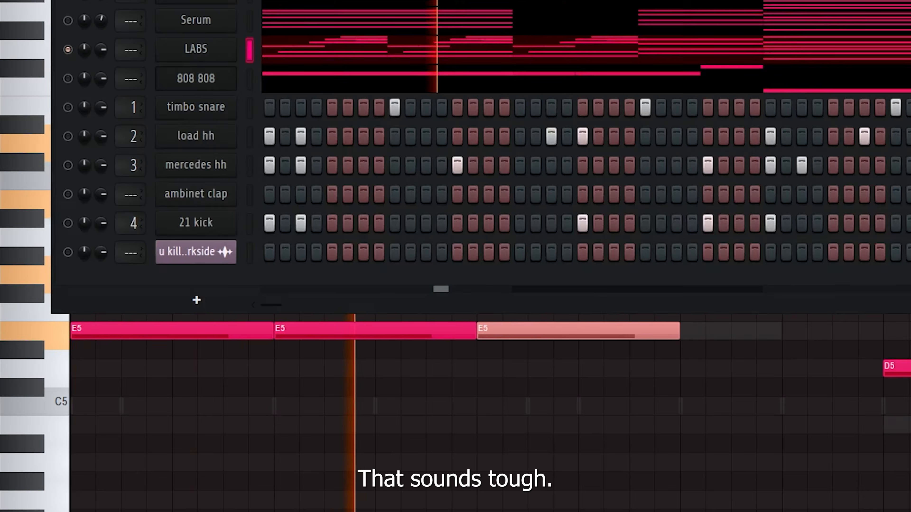
Stagger D6 to step 5 and F#6 to step 6 at bar 3, descend to D6 and B5, and repeat the half-bar phrase
key("F6")
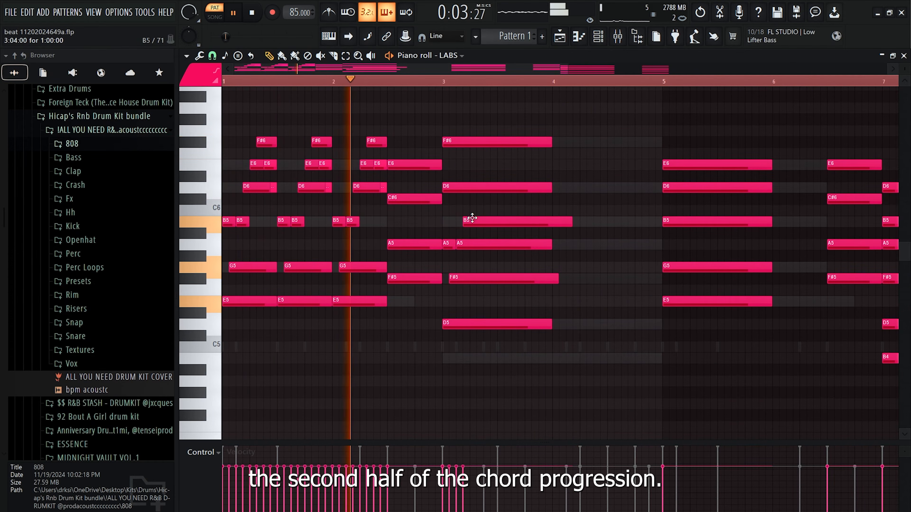
left_click_drag(466, 189, 490, 189)
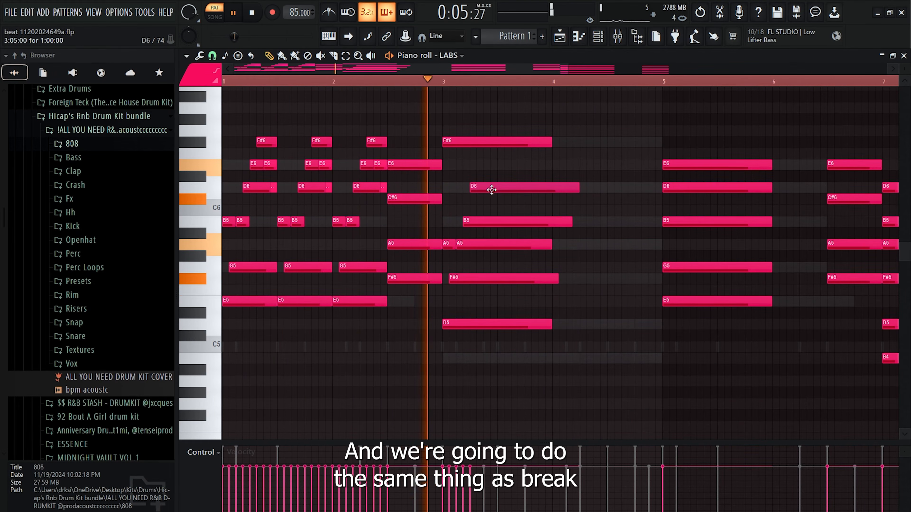
left_click_drag(466, 140, 475, 145)
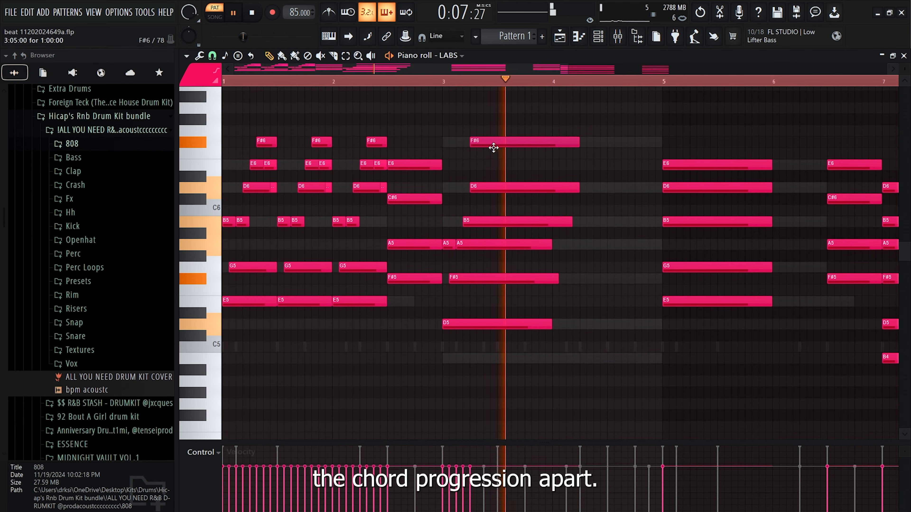
left_click(444, 85)
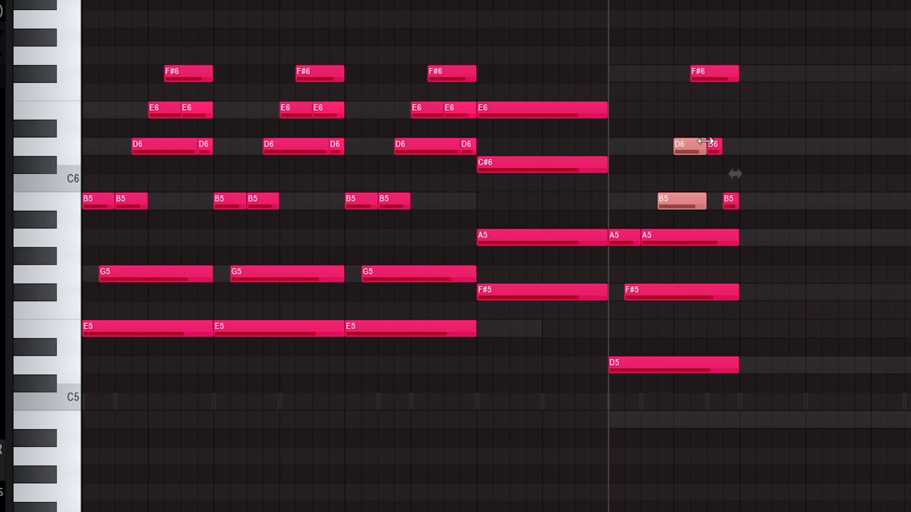
left_click(715, 216)
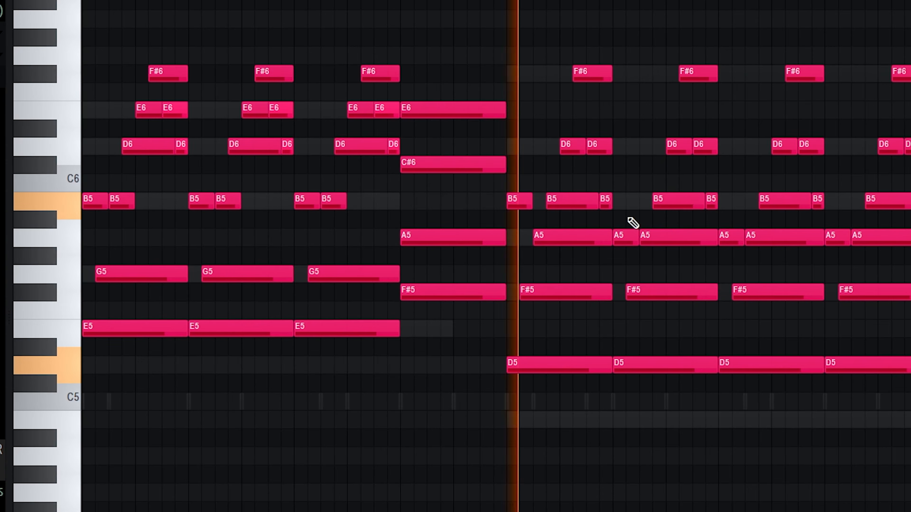
Raise the opening A5 in each of the three repeated phrases after the bar 3 phrase to B5
left_click_drag(628, 218, 628, 249)
left_click_drag(733, 215, 730, 247)
left_click_drag(841, 217, 834, 248)
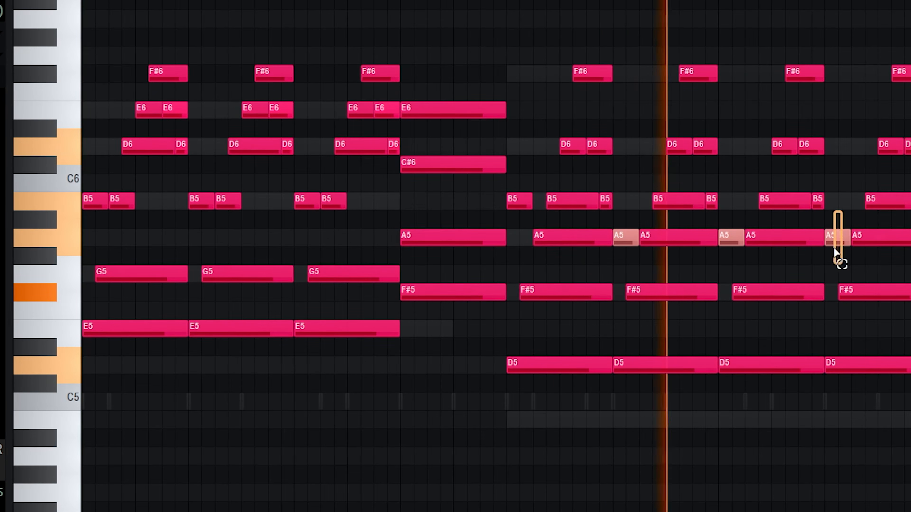
key("shift+Up")
key("shift+Up")
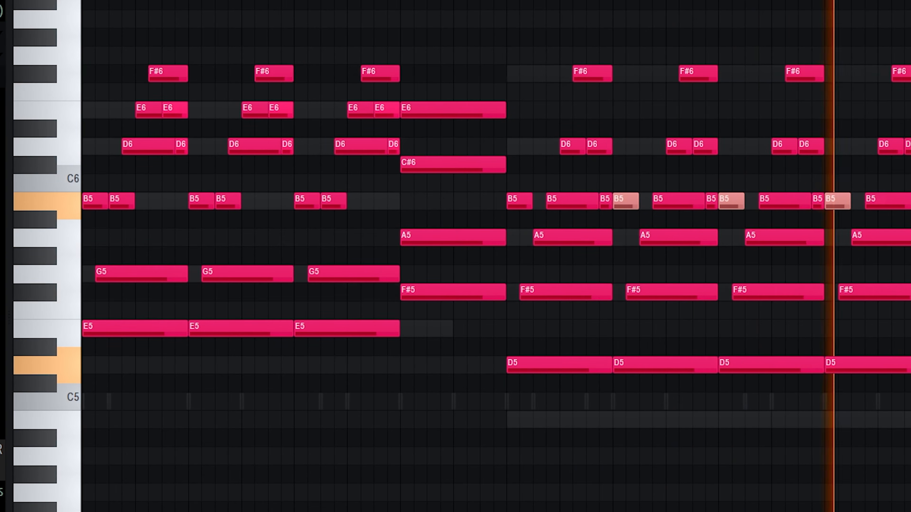
Move the bass notes from bars 5 and 7 to E4 at bar 1 and B3 at bar 3, lasting 1.5 and two bars
left_click_drag(557, 1, 910, 144)
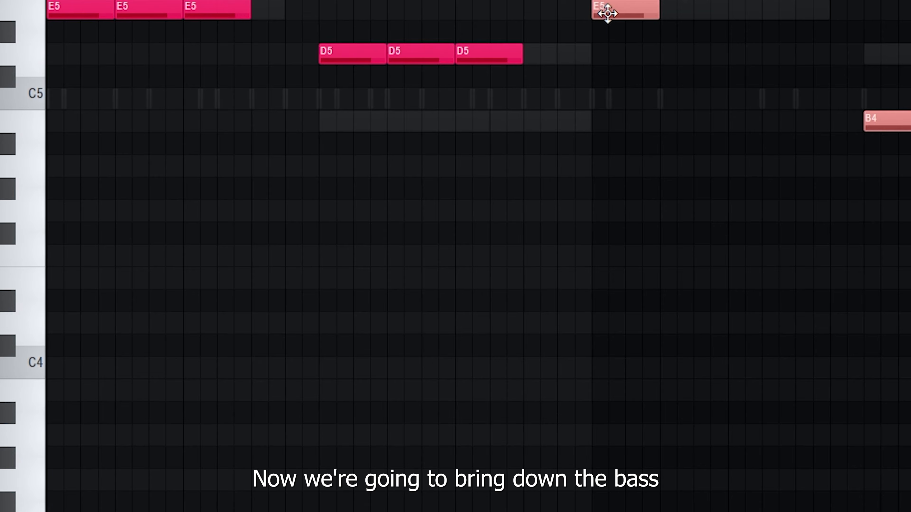
left_click_drag(604, 10, 26, 279)
key("space")
left_click_drag(111, 280, 251, 281)
left_click(317, 274)
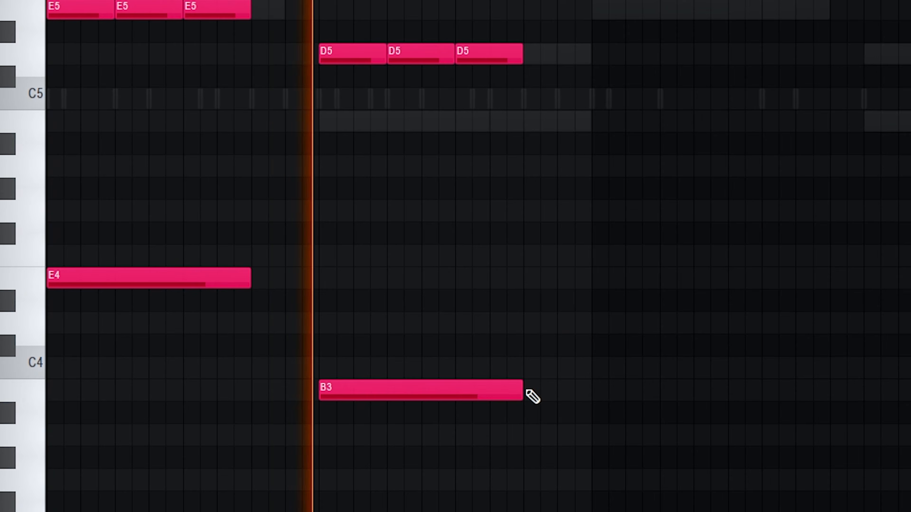
left_click_drag(520, 389, 592, 387)
key("space")
Add a half-bar F#4 bass note between E4 and B3 and play back the part
left_click(260, 231)
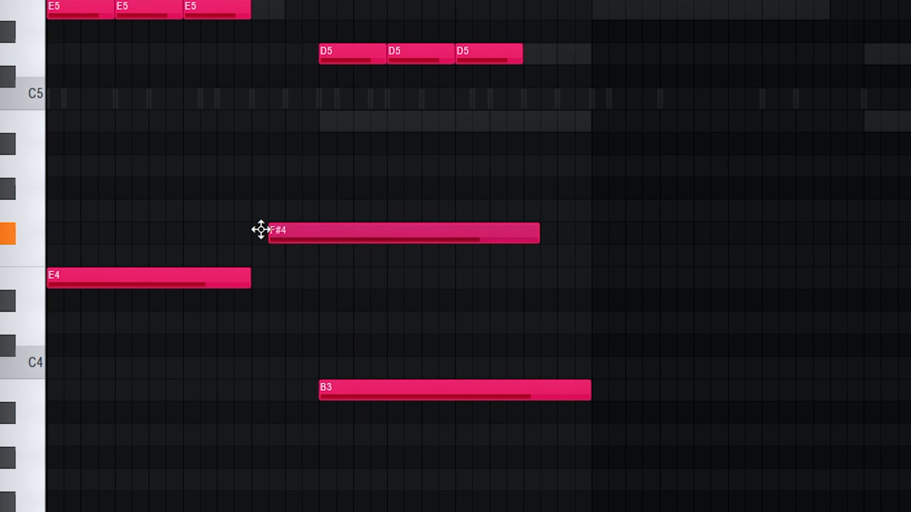
key("space")
left_click_drag(520, 235, 315, 238)
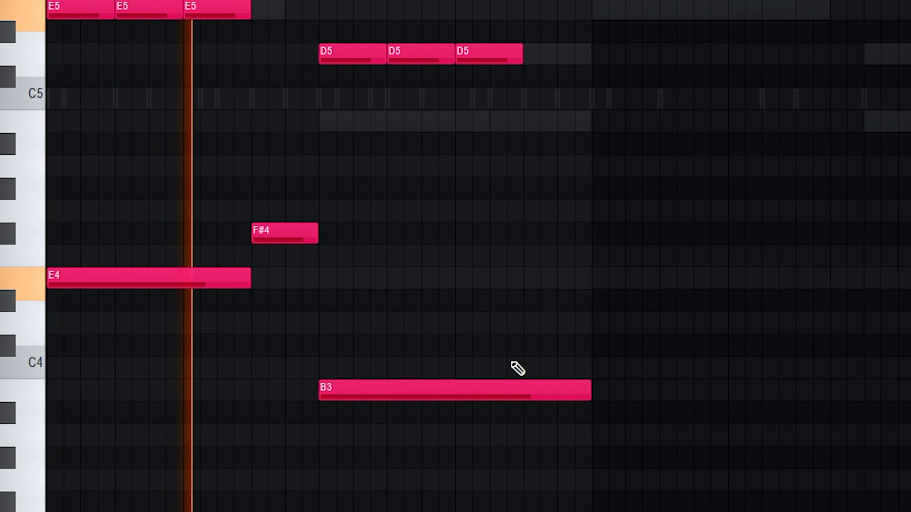
Duplicate the entire four-bar LABS part into bars 5 to 8, clear the selection, and play it back
key("ctrl+a")
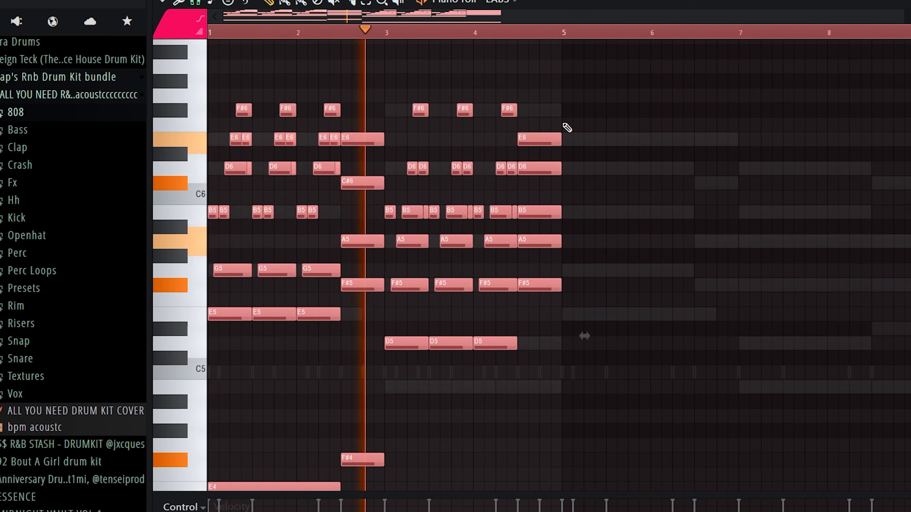
left_click_drag(568, 33, 208, 35)
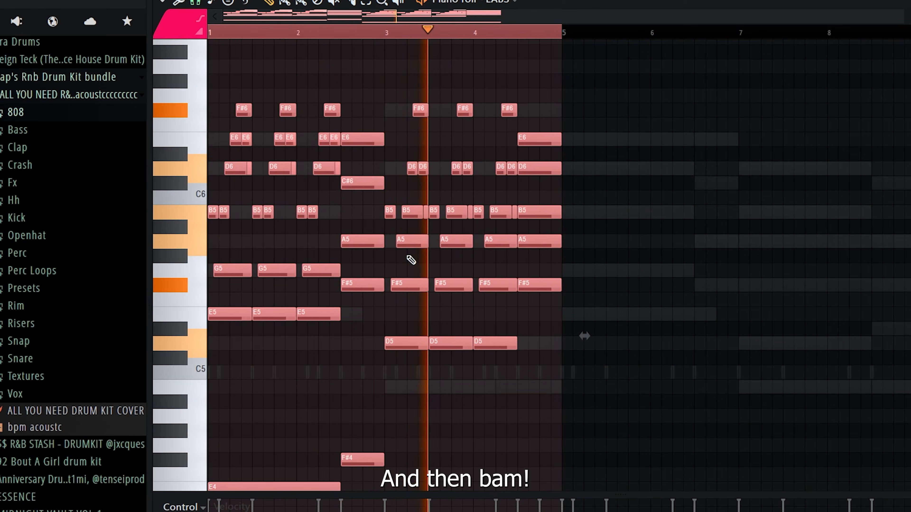
key("ctrl+b")
left_click(658, 33, "ctrl")
key("space")
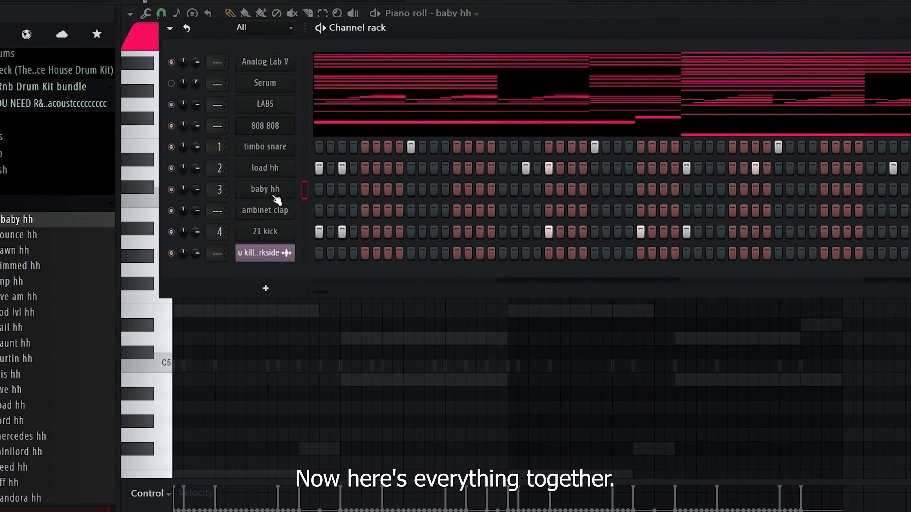
Fill the baby hh channel with a hit on every fourth step and play the pattern
right_click(279, 193)
left_click(464, 243)
key("space")
Mute the load hh channel and open the baby hh notes in the piano roll
right_click(264, 197)
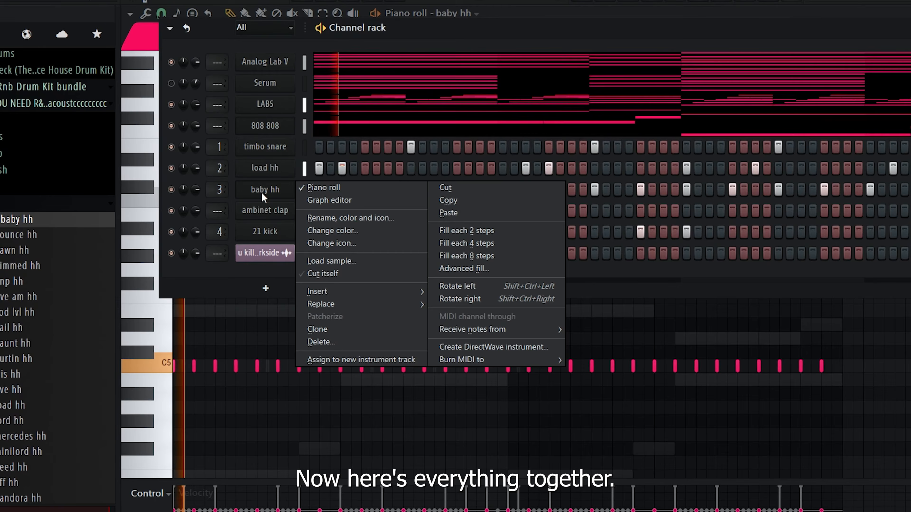
left_click(323, 193)
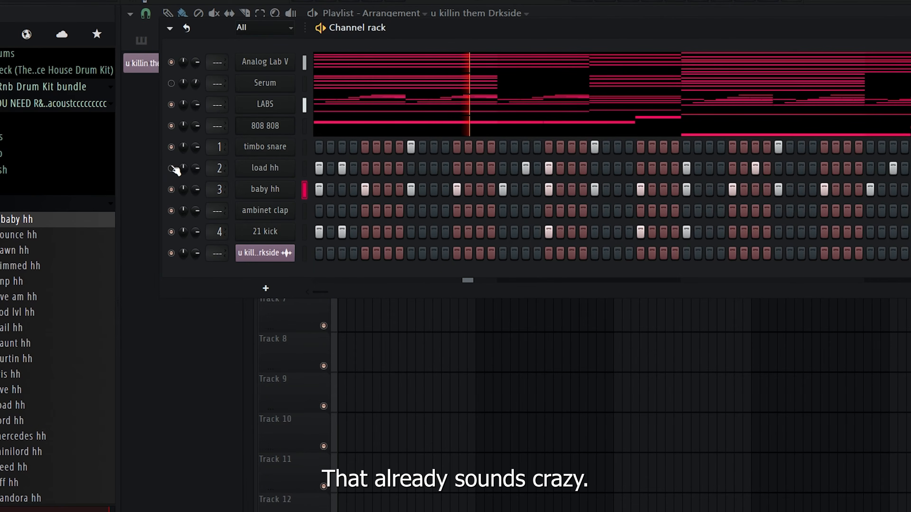
key("F6")
left_click(609, 1)
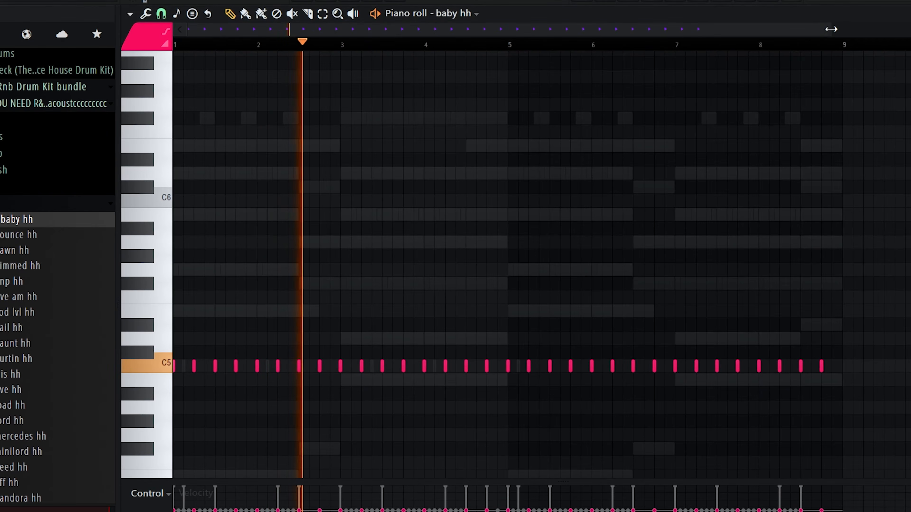
Duplicate all baby hh notes with the copies offset by two steps to double the hi-hat rate
left_click(174, 367)
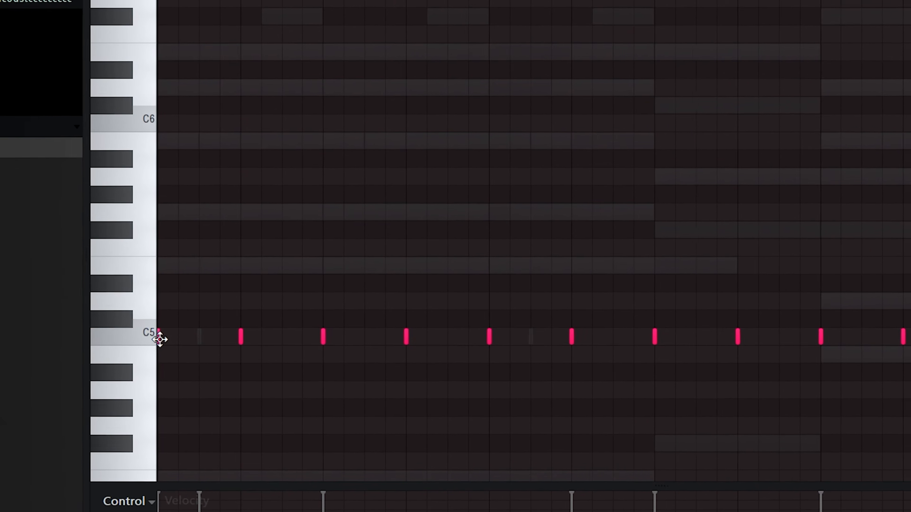
key("ctrl+a")
left_click_drag(175, 369, 202, 373, "shift")
Lower the velocity of every other baby hh note through the selected notes' level offsets
double_click(190, 311)
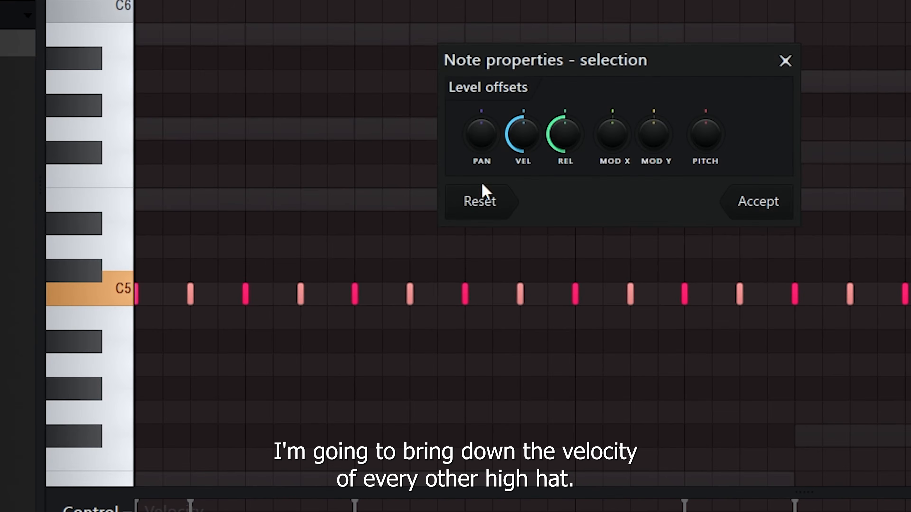
left_click(747, 207)
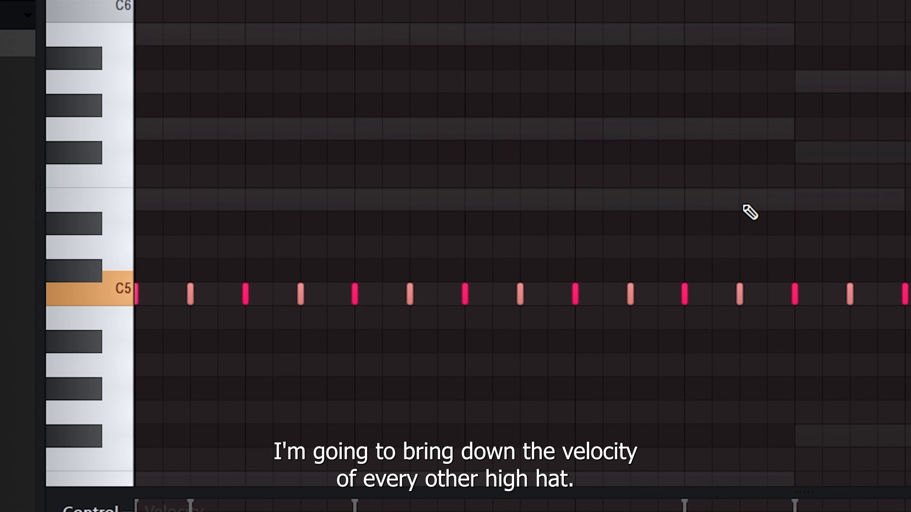
double_click(191, 295)
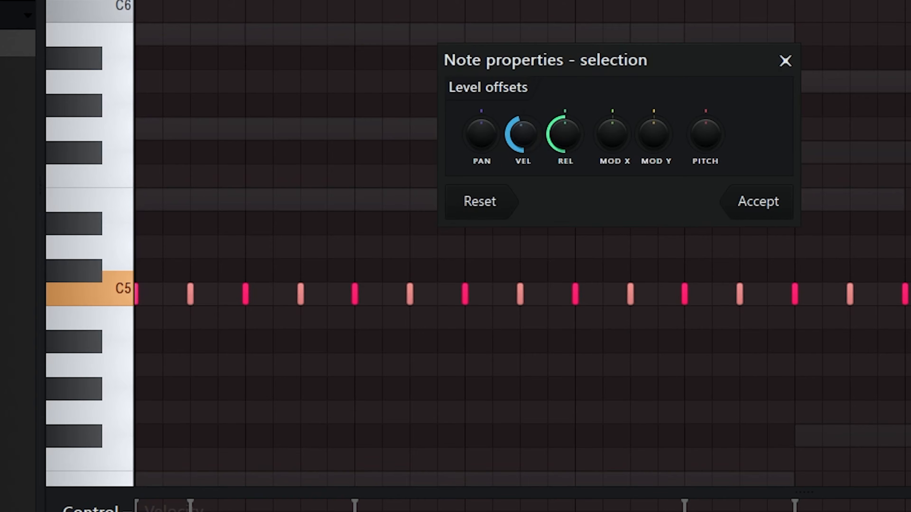
left_click(750, 215)
Tune all baby hh notes by ear, comparing C4, B4 and C5
key("ctrl+Down")
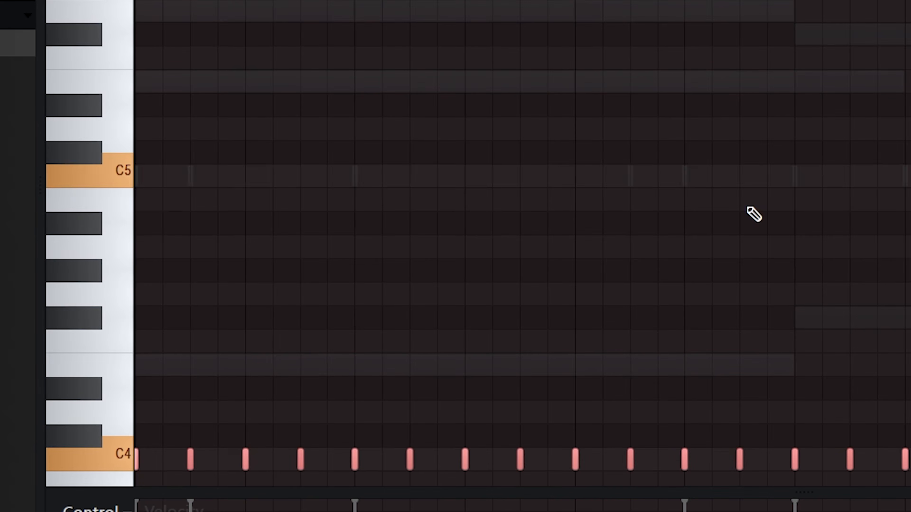
key("shift+Down")
key("shift+Down")
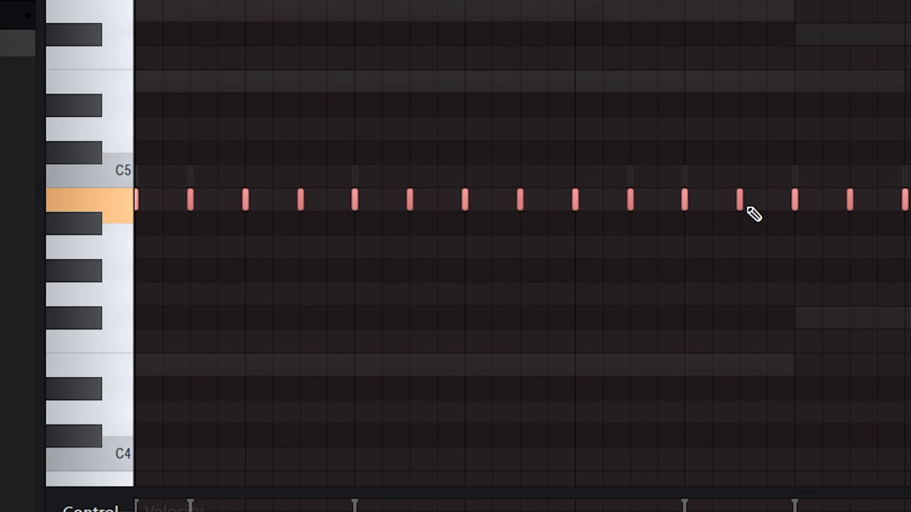
key("shift+Up")
key("shift+Up")
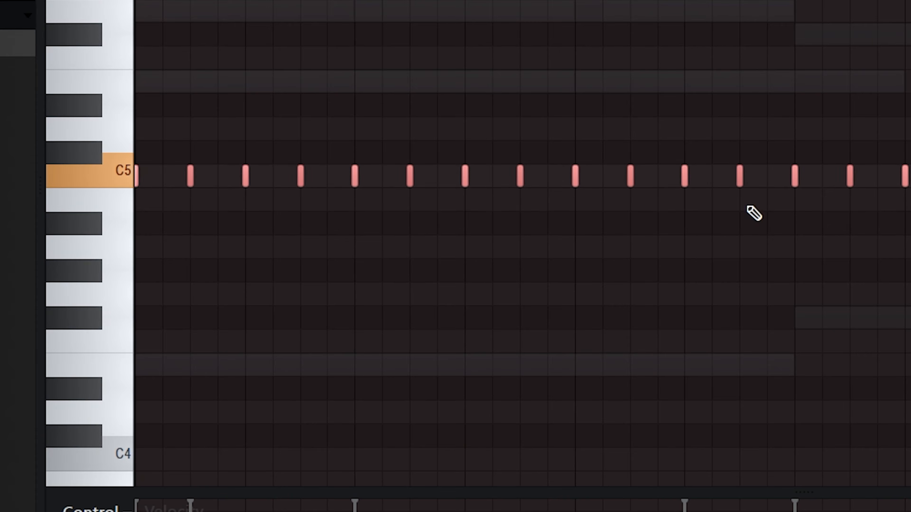
Paste the baby hh pattern into the reverb hh channel and play the layered hi-hats
key("space")
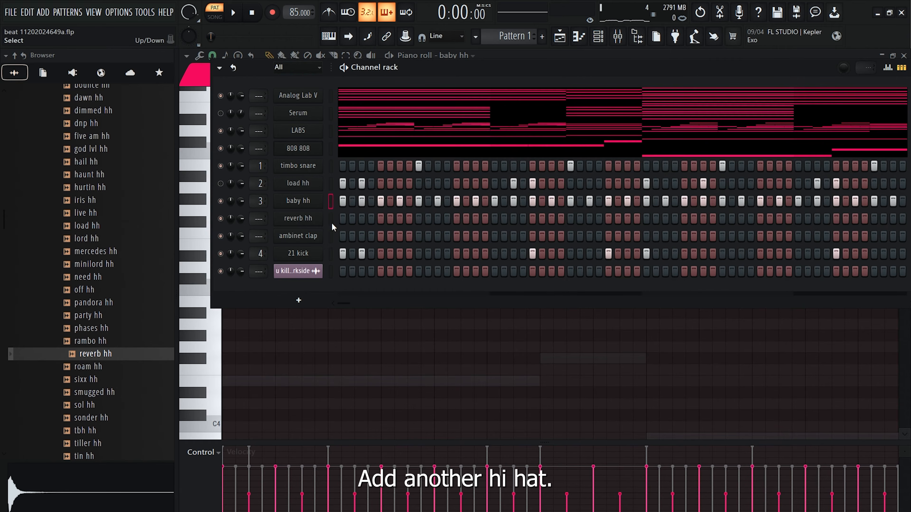
left_click(332, 220)
key("ctrl+v")
key("space")
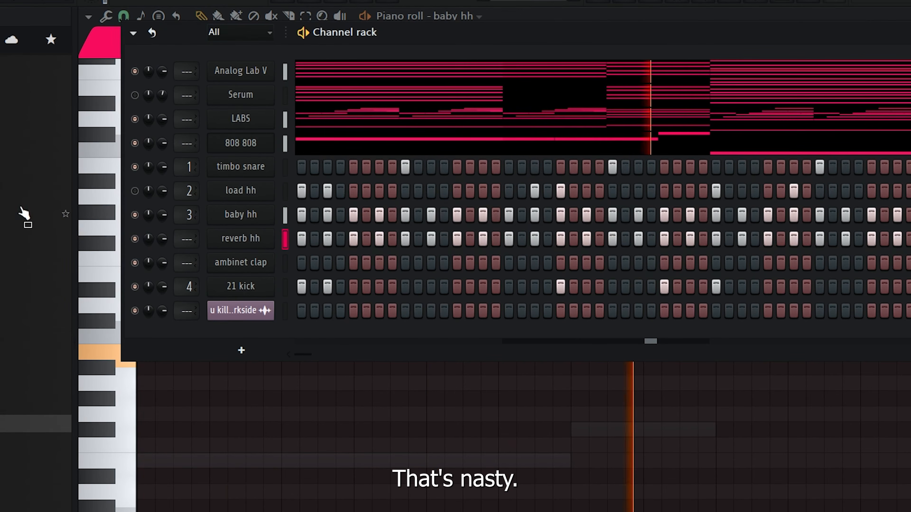
Browse the drum kit for a bass and try all the tim bass notes an octave lower during playback
left_click(8, 213)
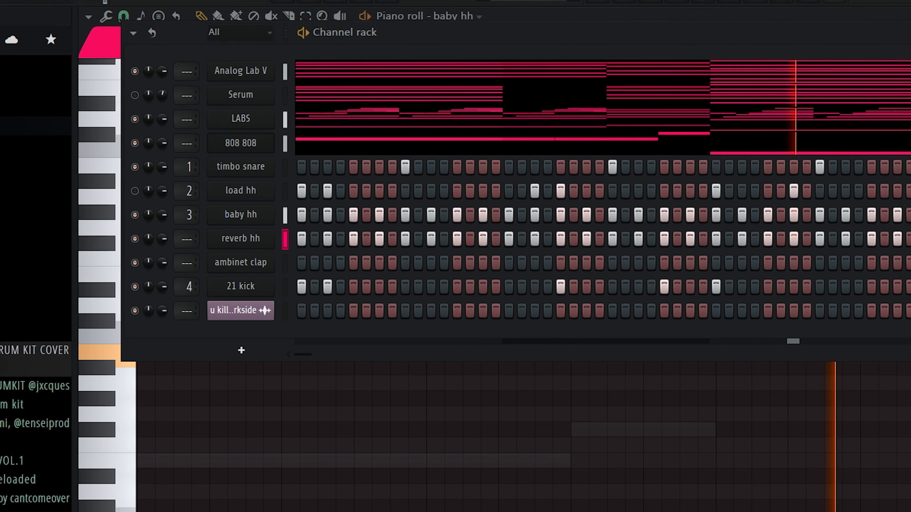
scroll(36, 273, "up", 3)
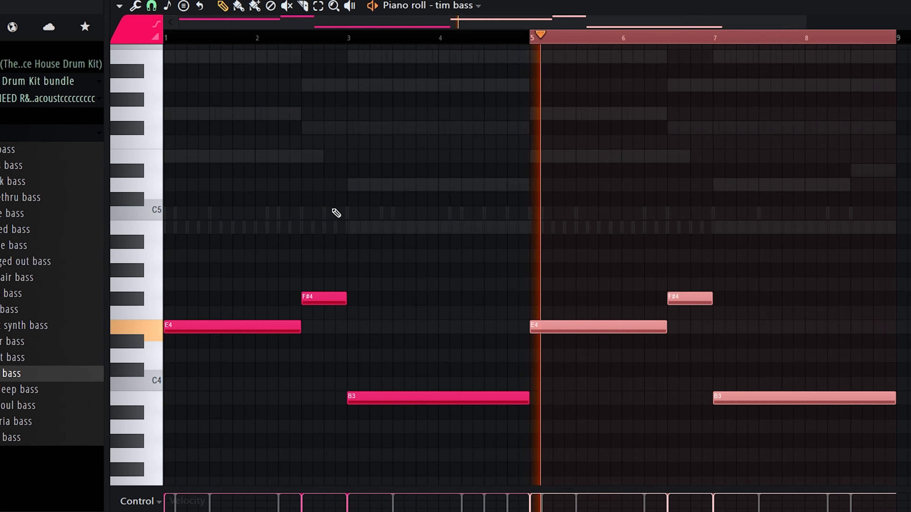
left_click(626, 36, "ctrl")
key("ctrl+a")
key("ctrl+Down")
key("space")
key("space")
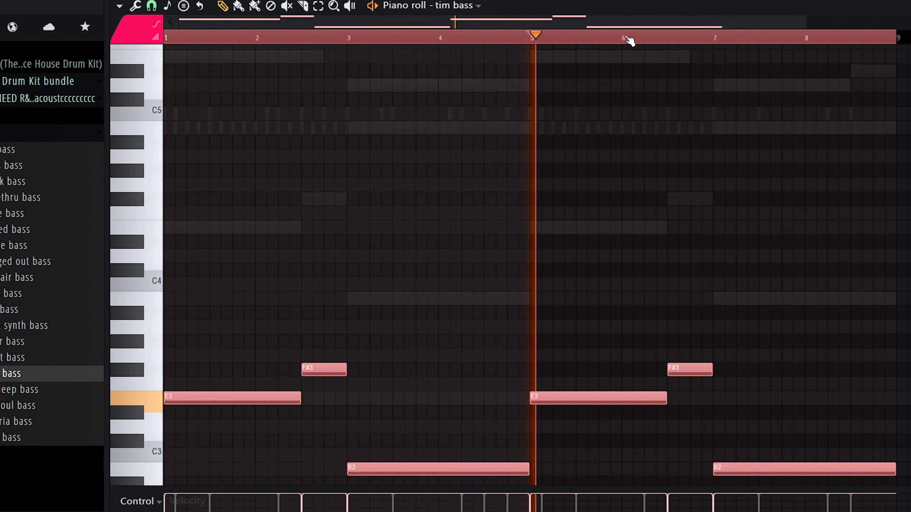
key("ctrl+Up")
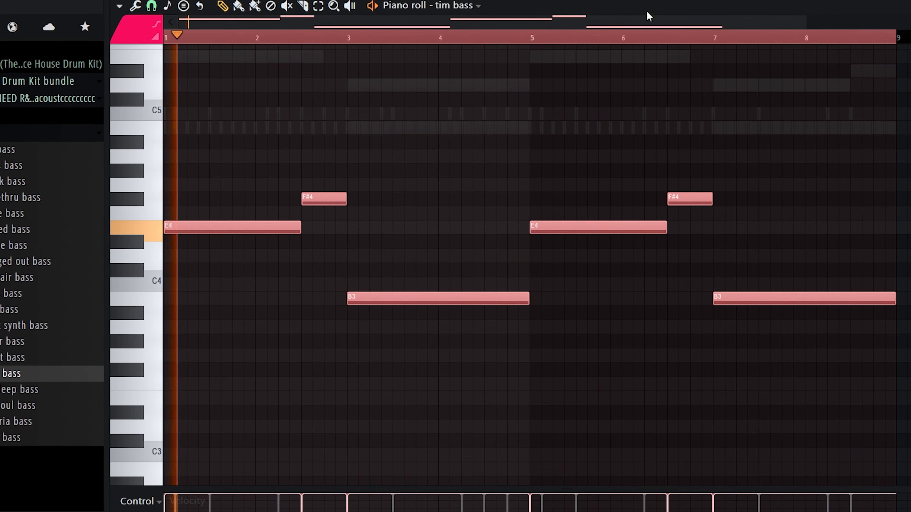
Load the gingertea preset from the Purple favorites in Analog Lab V #2
key("F6")
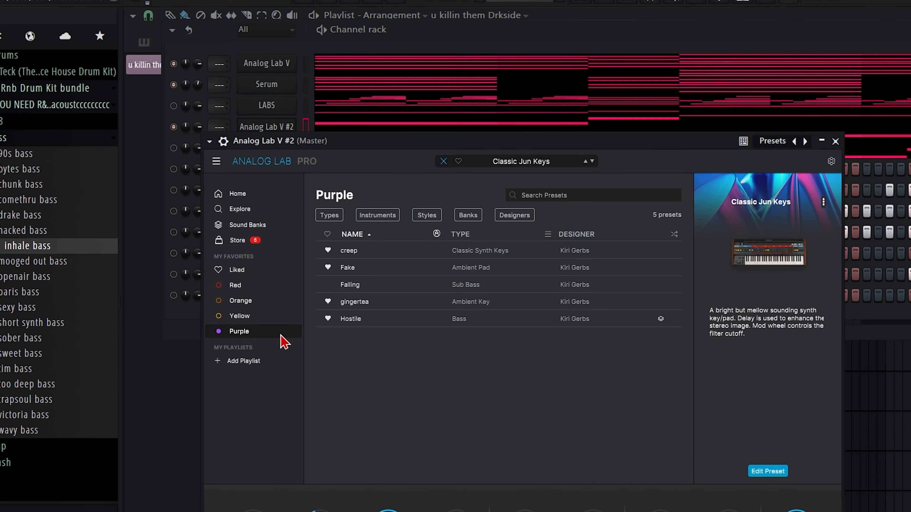
left_click(379, 306)
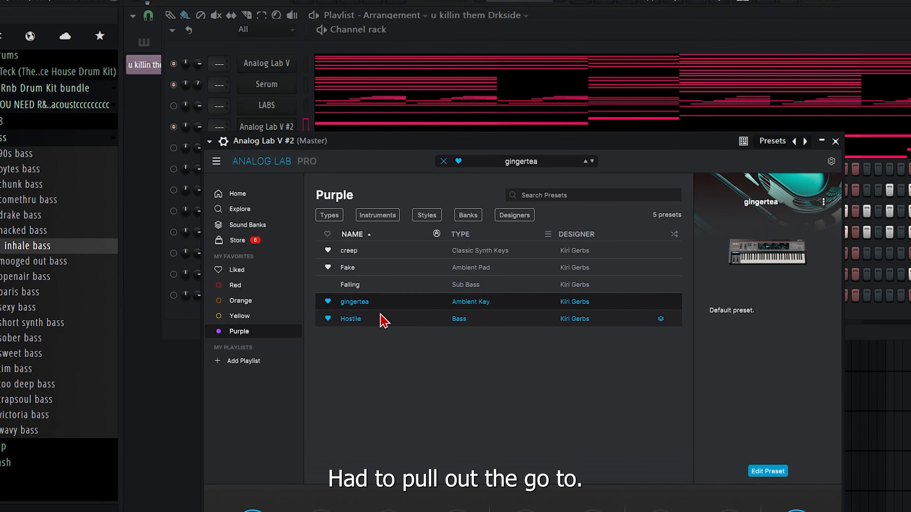
Shorten the E5 and B4 notes of the Analog Lab V #2 bass line and transpose the whole line down one octave
left_click(514, 41)
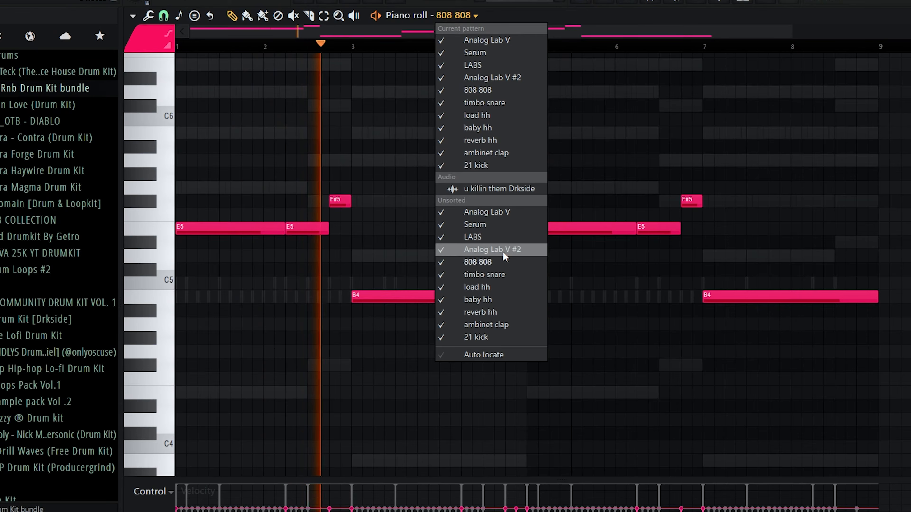
left_click(472, 248)
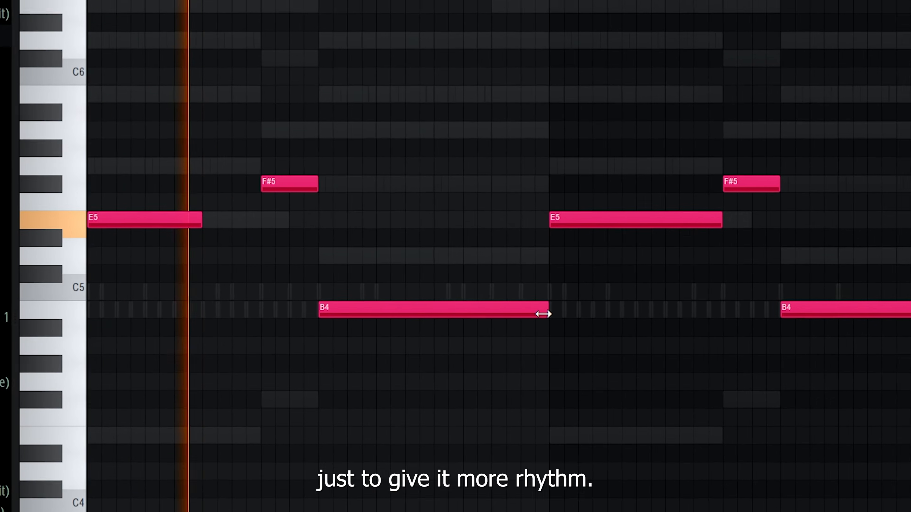
left_click_drag(525, 298, 433, 312)
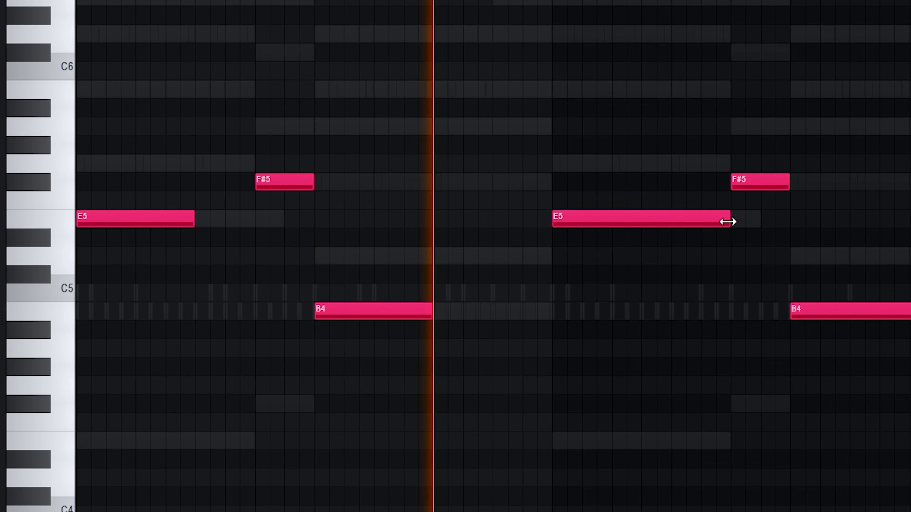
left_click_drag(728, 221, 669, 215)
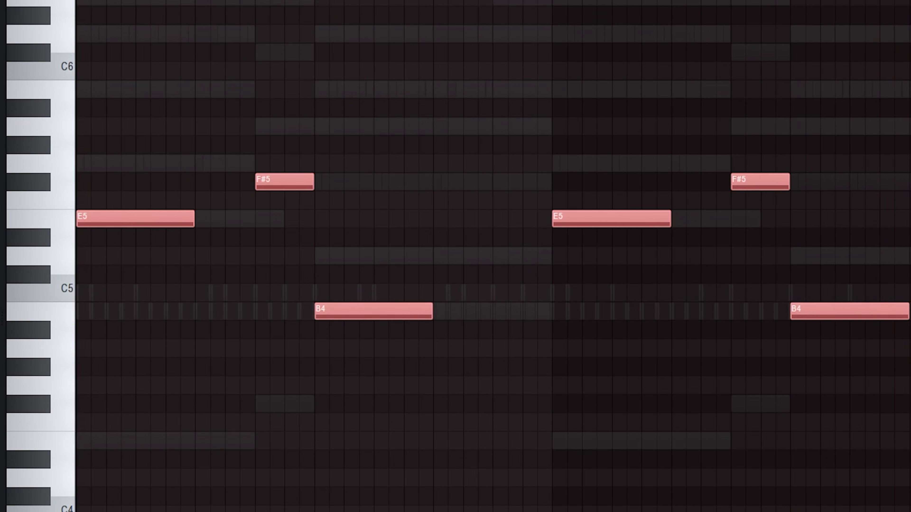
key("ctrl+Down")
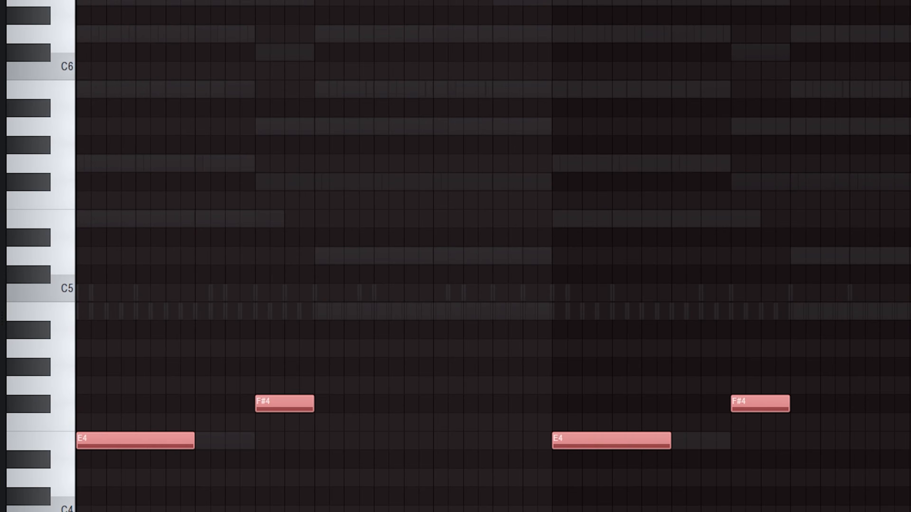
key("space")
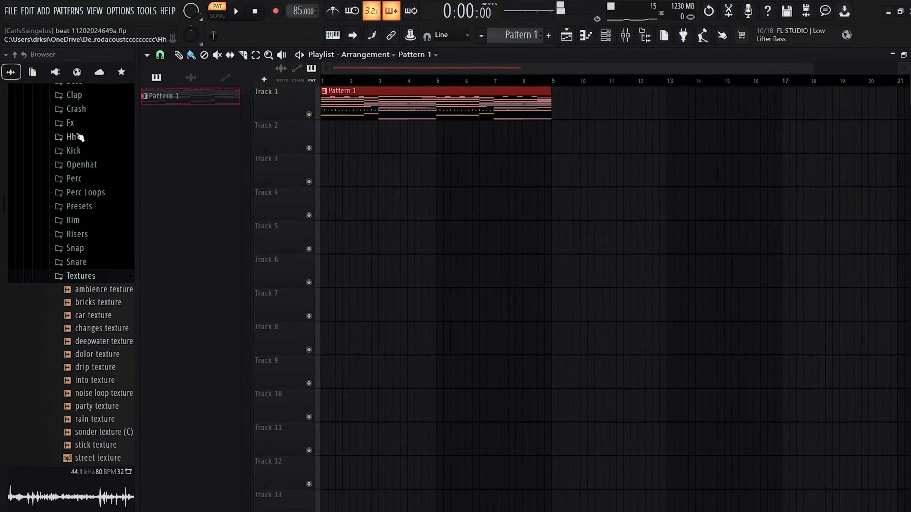
Preview the samples in the drum kit's Fx folder, from ambinet fx through to yell fx
left_click(71, 122)
left_click(101, 138)
left_click(124, 161)
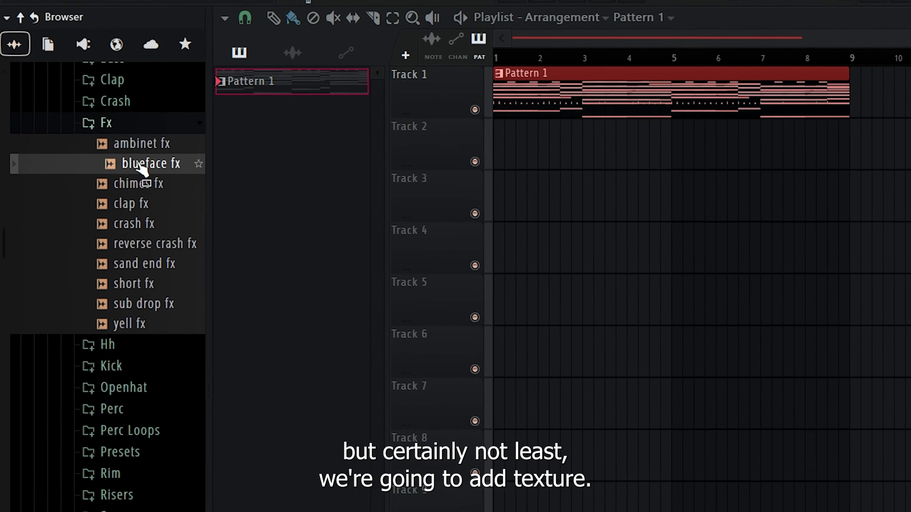
left_click(122, 177)
left_click(181, 233)
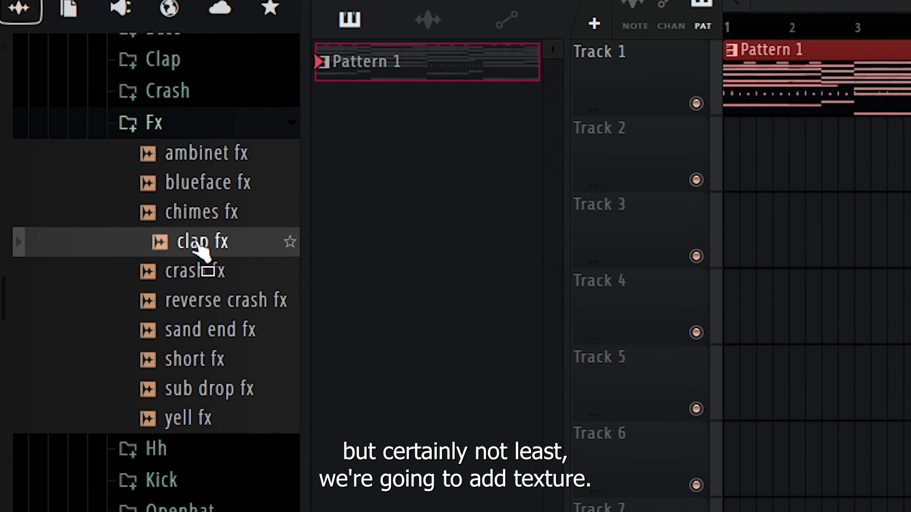
left_click(183, 261)
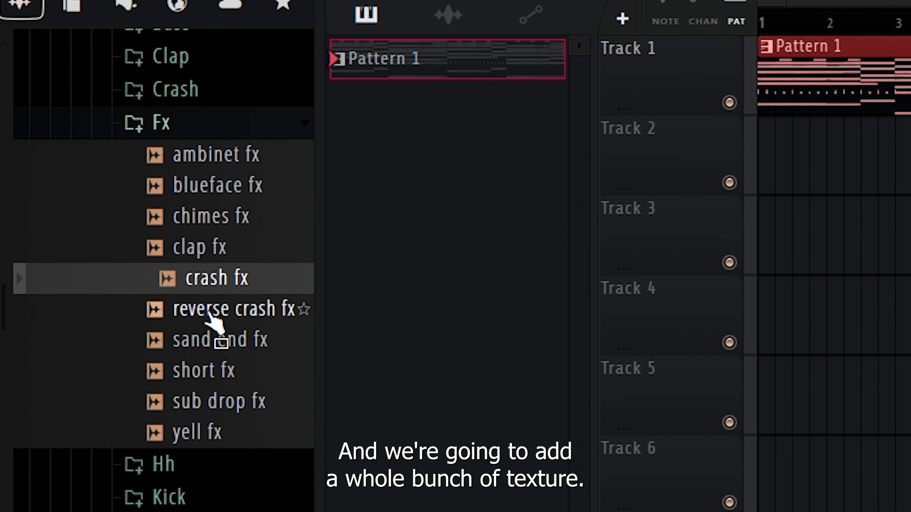
left_click(210, 311)
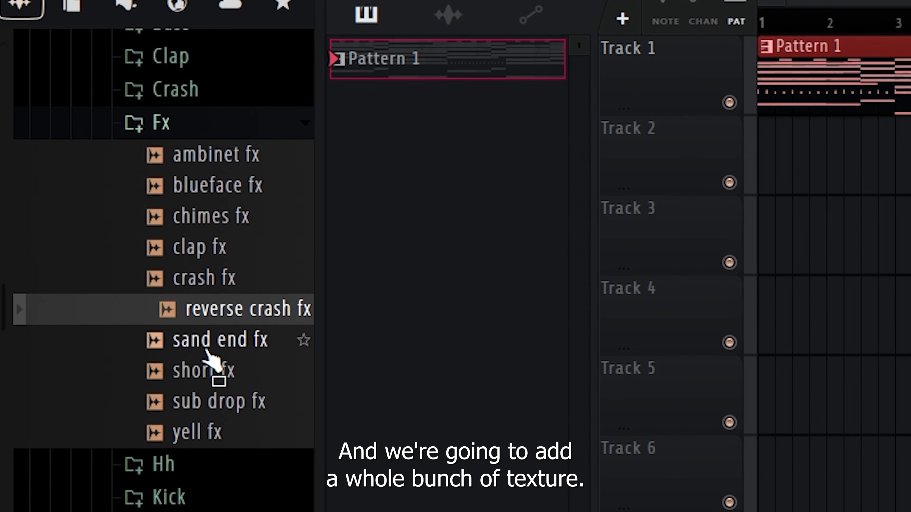
left_click(206, 350)
left_click(211, 379)
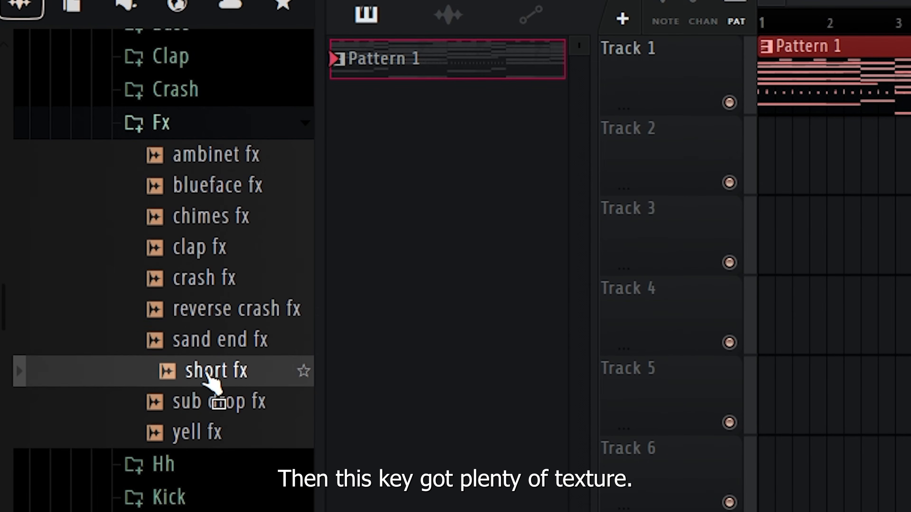
left_click(219, 399)
left_click(217, 432)
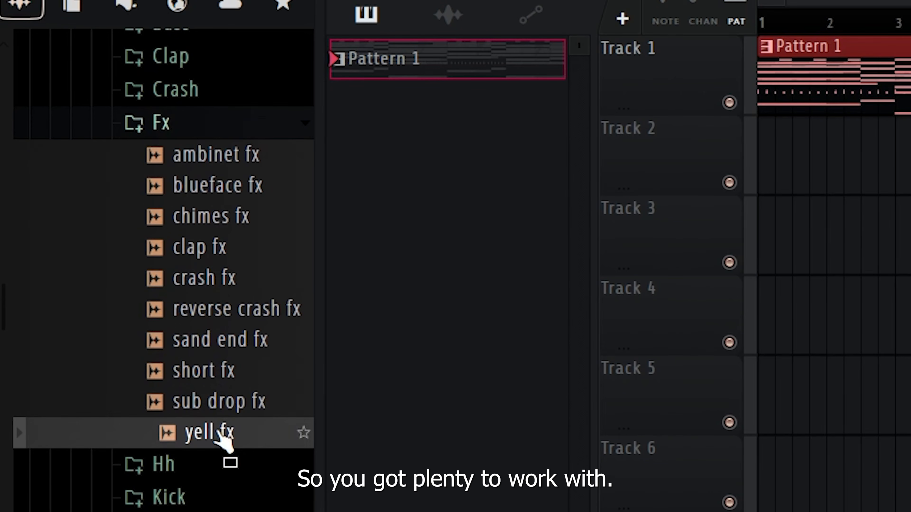
left_click(236, 164)
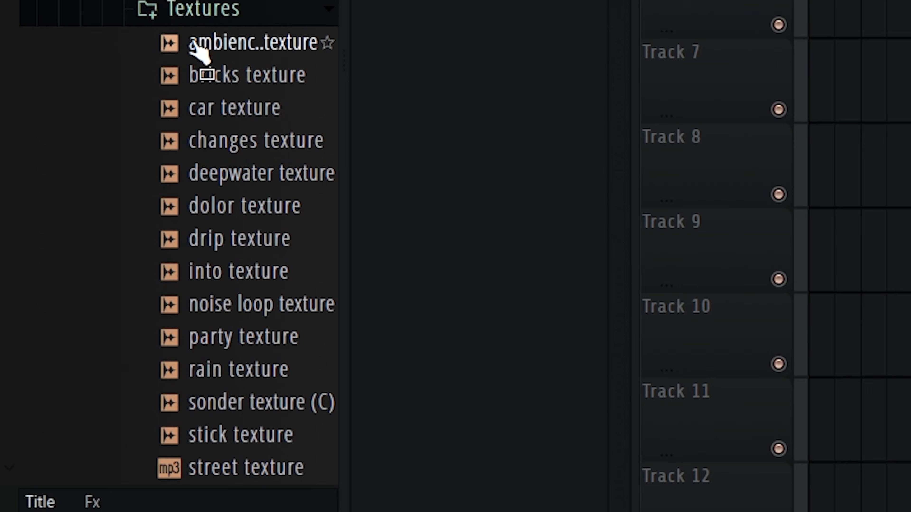
Preview the first samples in the Textures folder, from ambience texture to deepwater texture, and replay changes texture
left_click(198, 48)
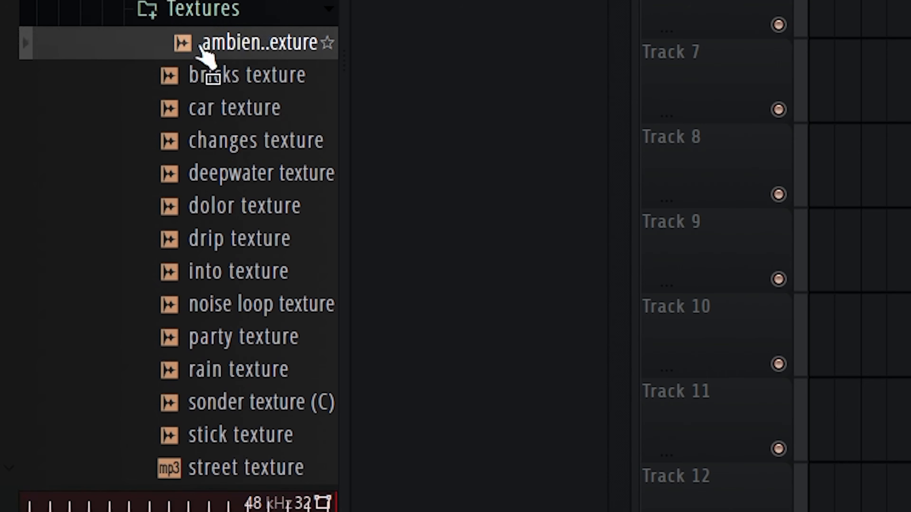
left_click(211, 79)
left_click(217, 111)
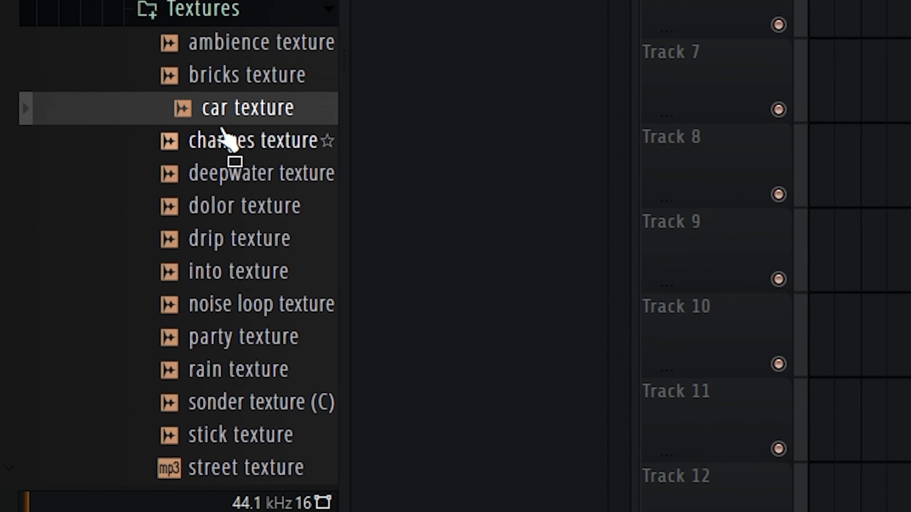
left_click(223, 147)
left_click(223, 175)
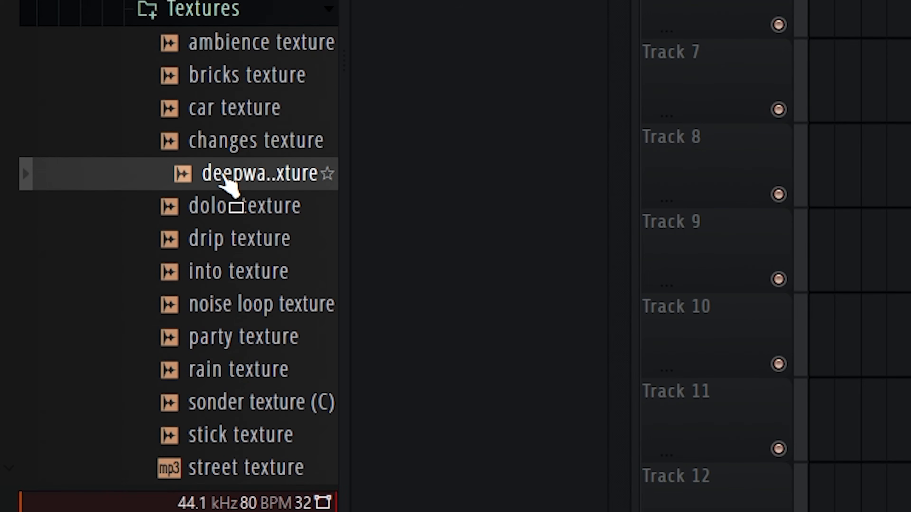
left_click(244, 151)
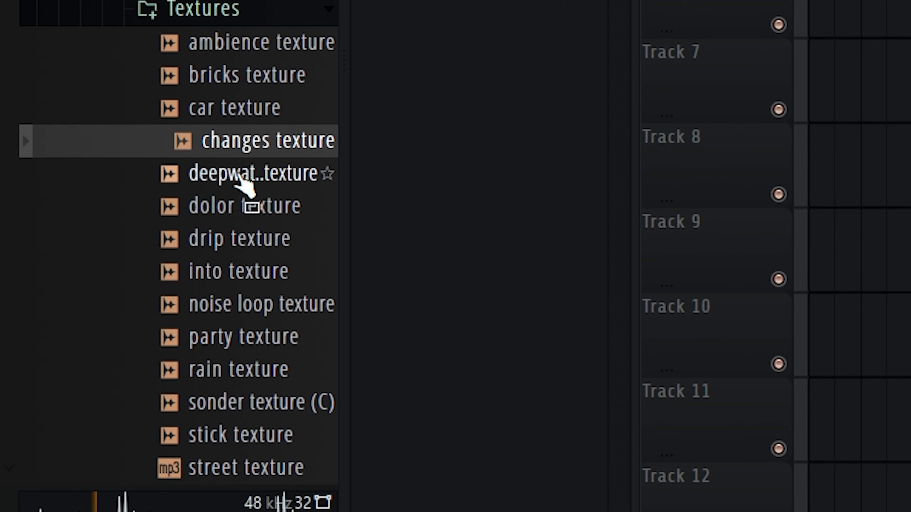
Place changes texture on Track 3 from the start of bar 1 and play it with the beat
left_click_drag(239, 165, 346, 267)
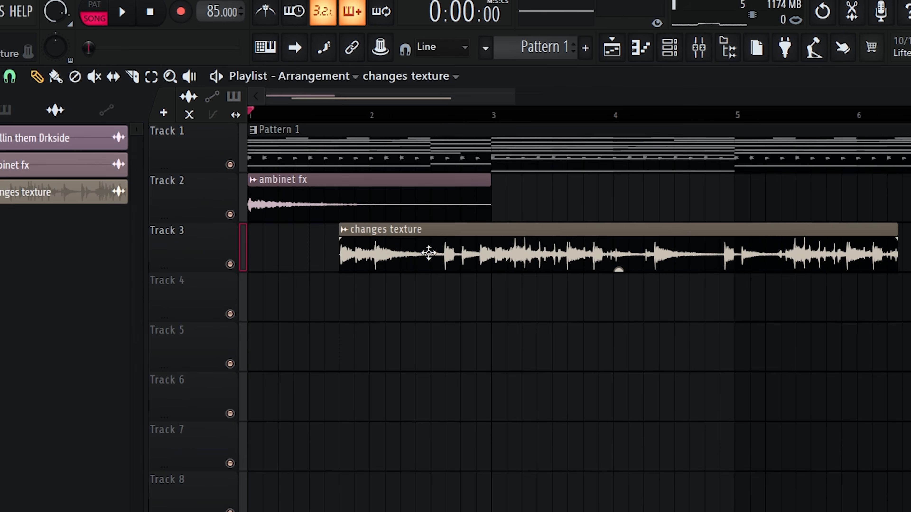
left_click_drag(428, 254, 107, 244)
key("space")
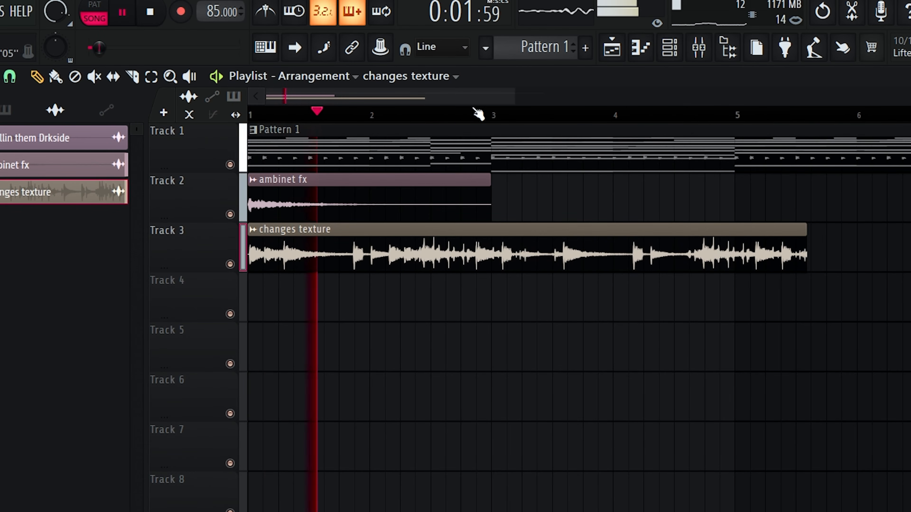
Move the changes texture clip to the last quarter of bar 1, slice it at bar 2 and keep only the short first piece
key("space")
left_click_drag(288, 224, 384, 247)
key("space")
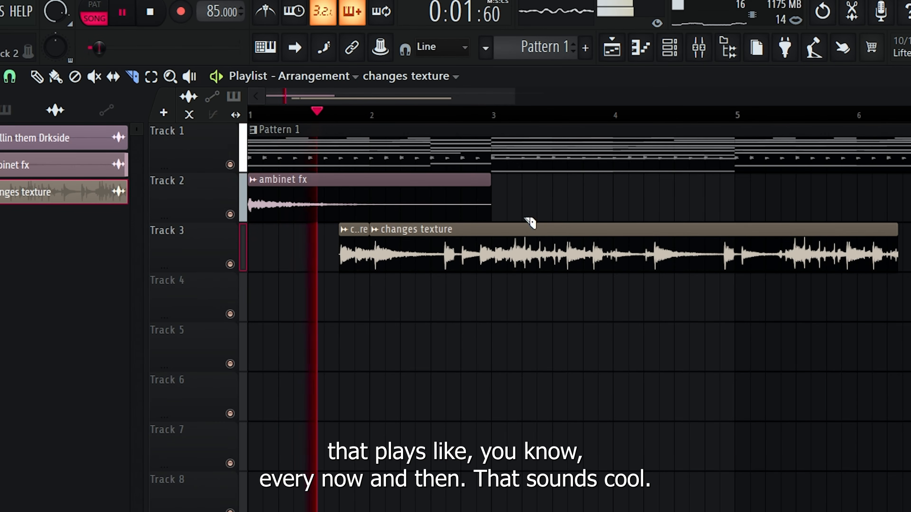
left_click_drag(429, 257, 521, 259)
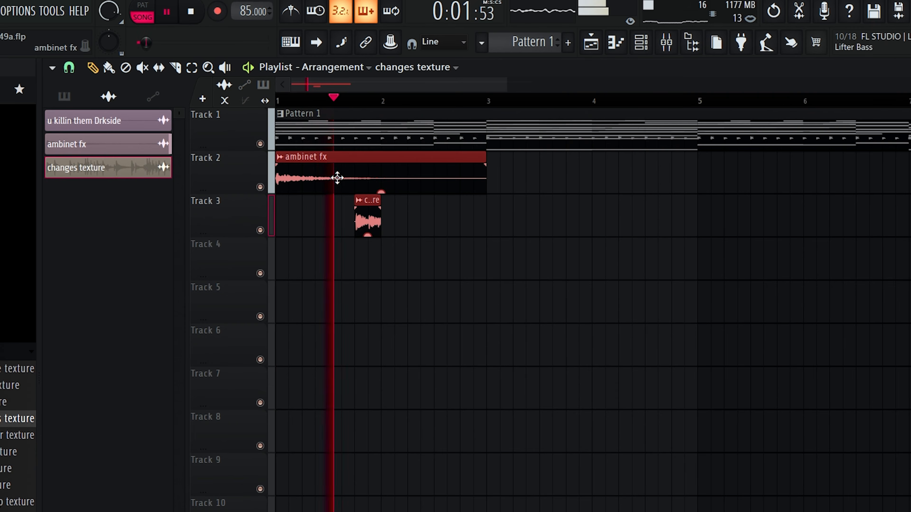
Duplicate the ambinet fx and changes texture clips into bars 3 and 4, and add texture slices at the ends of bars 2 and 4
key("ctrl+b")
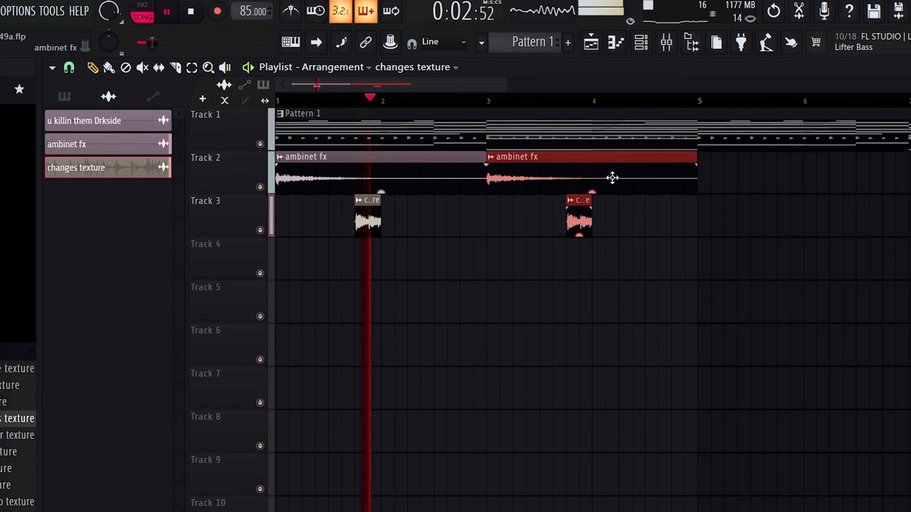
left_click(751, 167)
left_click(465, 215)
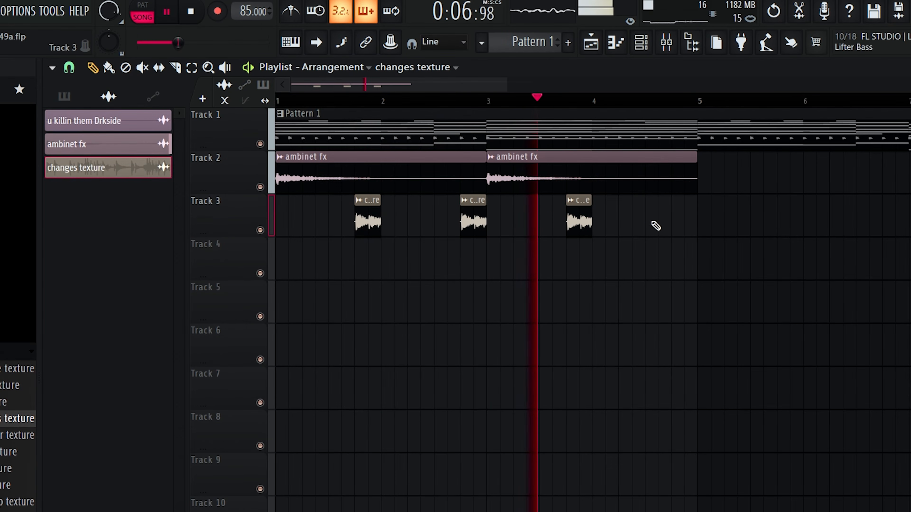
left_click(670, 220)
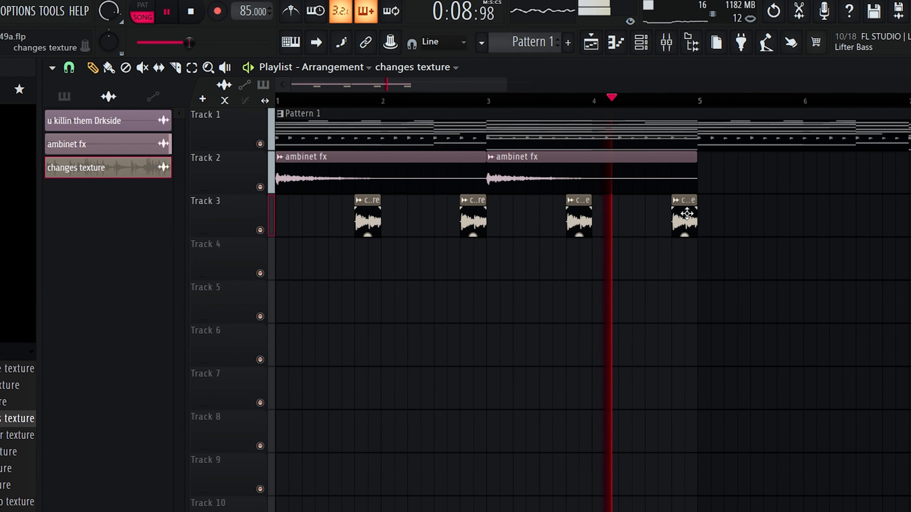
Preview more samples in the Textures folder, from deepwater texture down to westend texture, to find another layer
scroll(510, 97, "down", 4)
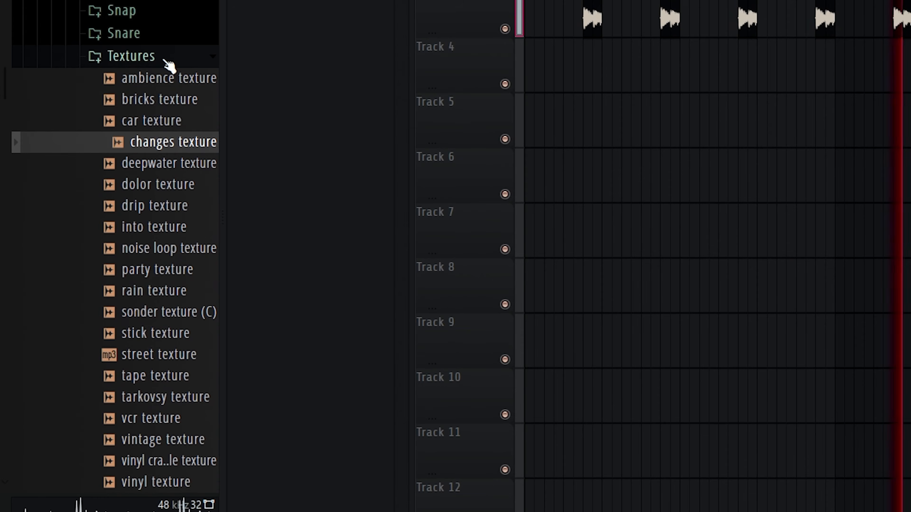
left_click(154, 173)
left_click(159, 211)
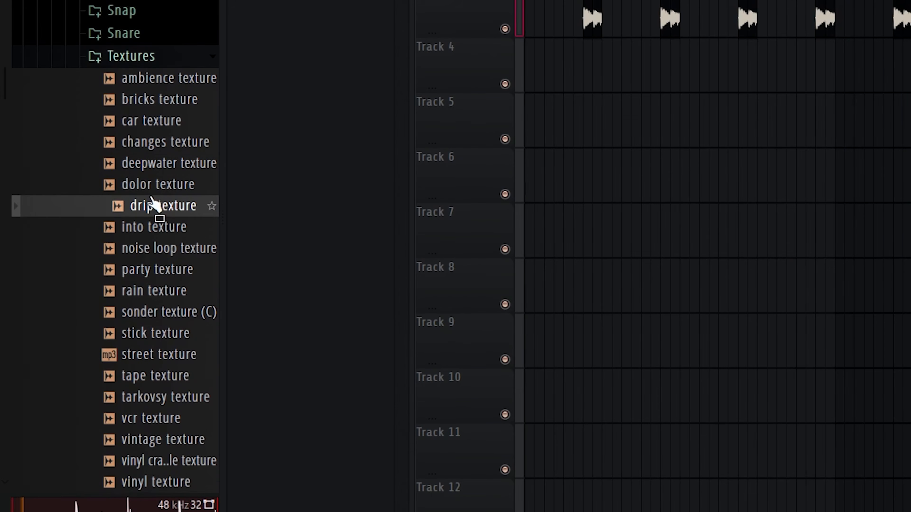
left_click(161, 230)
left_click(158, 273)
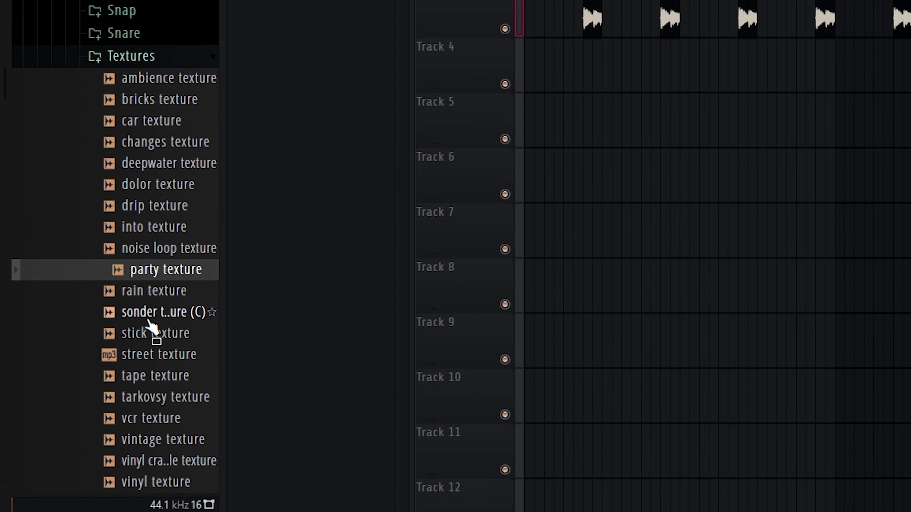
left_click(148, 357)
scroll(172, 402, "down", 2)
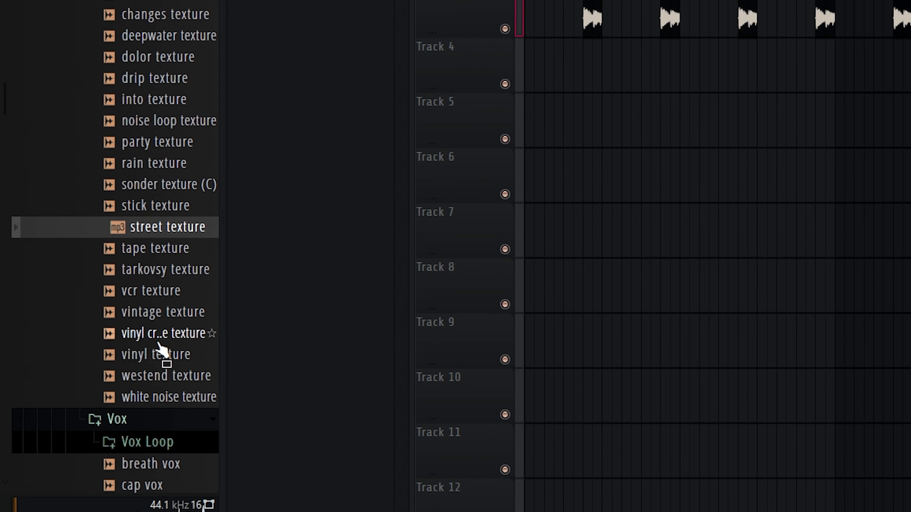
left_click(159, 354)
left_click(160, 376)
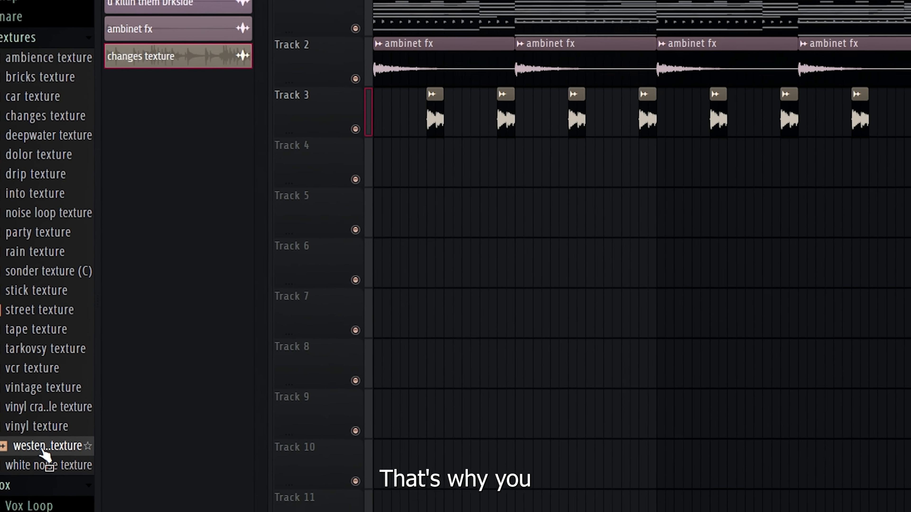
Place westend texture on Track 4 from the start of bar 1 and check its clip settings during playback
left_click_drag(42, 452, 427, 197)
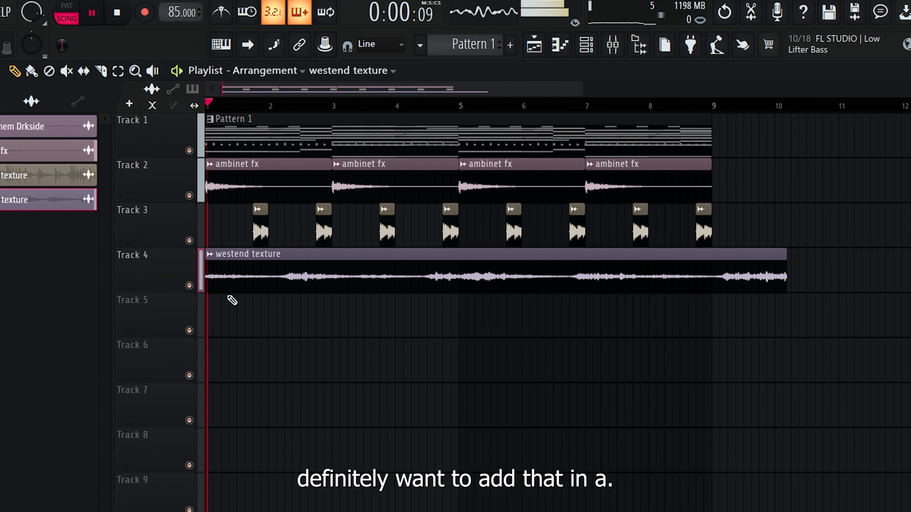
double_click(285, 279)
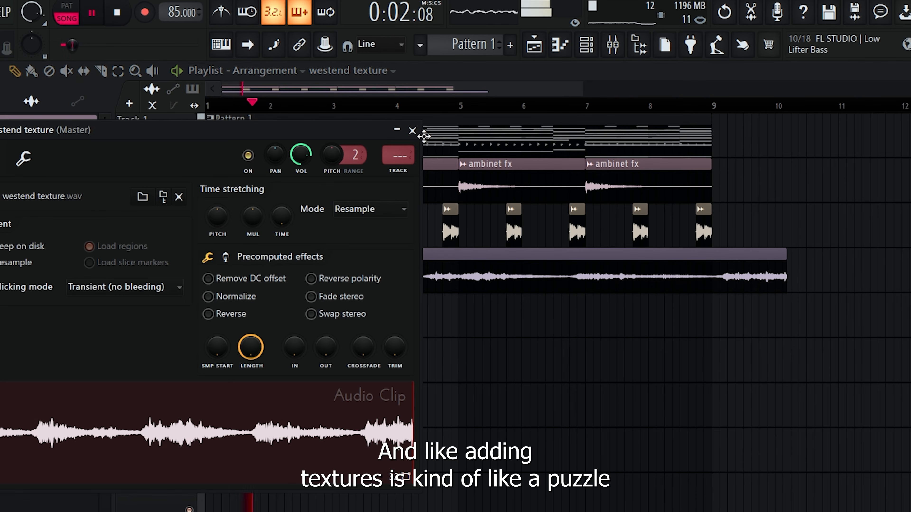
left_click(413, 130)
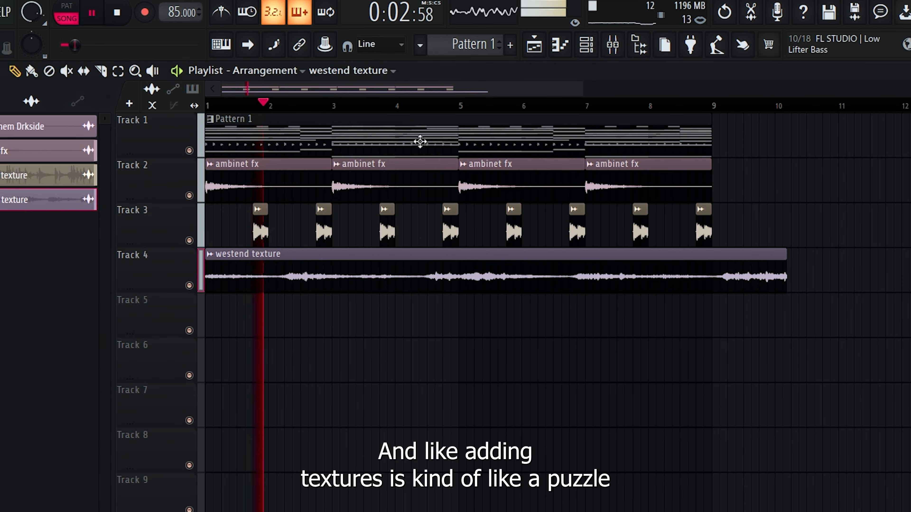
Set the westend texture clip to Stretch mode ending at bar 9 and tune its pitch by ear, comparing +800 and +500 cents
double_click(307, 270)
key("space")
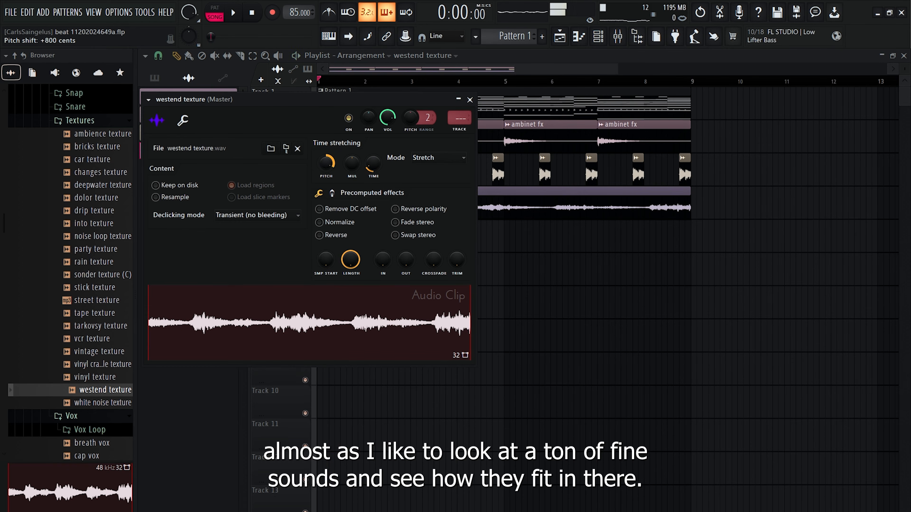
left_click_drag(329, 168, 328, 159)
key("space")
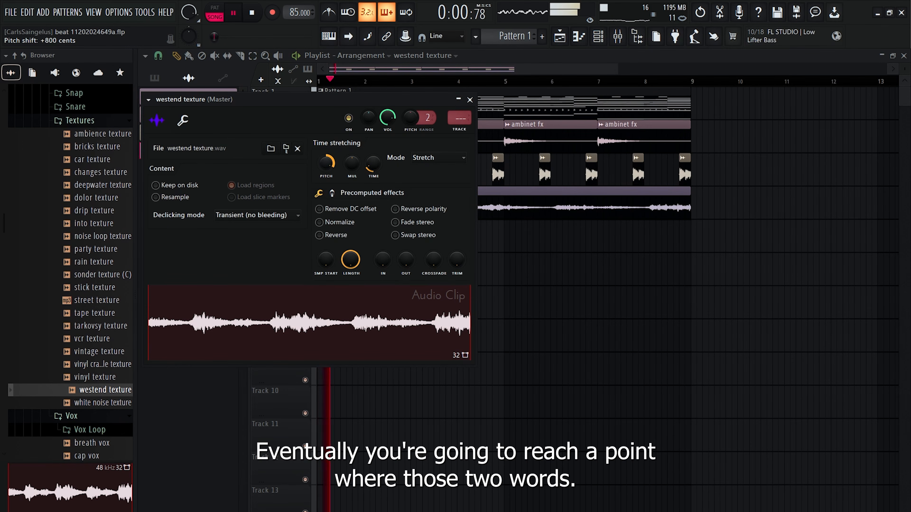
left_click_drag(328, 164, 328, 167)
key("space")
key("space")
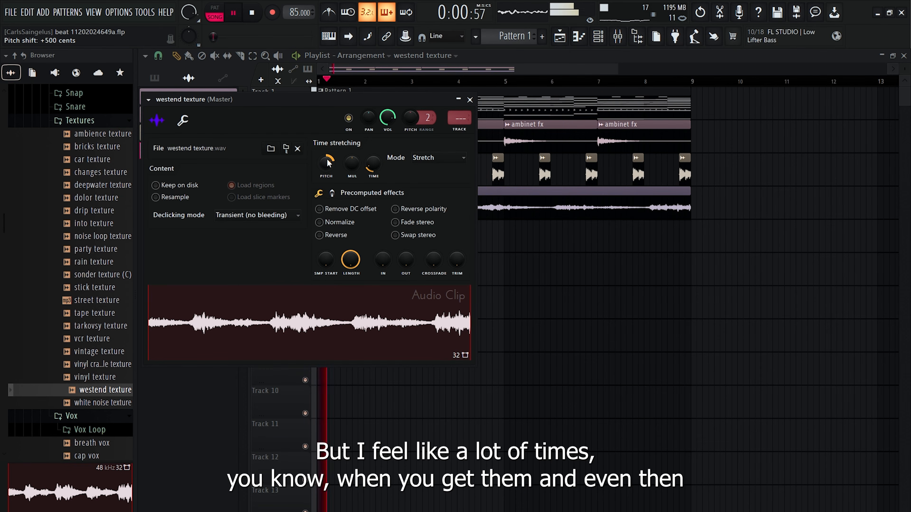
Slice the westend texture clip at bar 5, delete its second half, and repeat the first half from bar 5 to bar 9
left_click(471, 100)
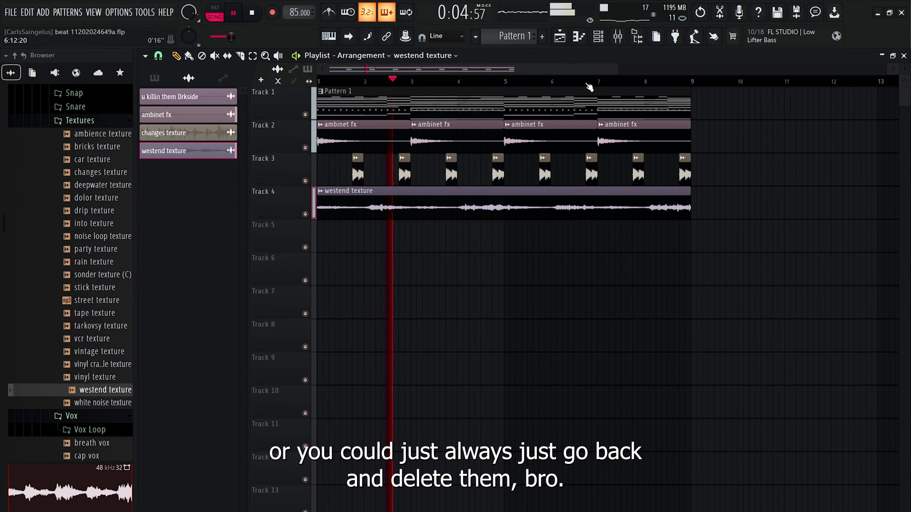
left_click_drag(617, 69, 543, 124)
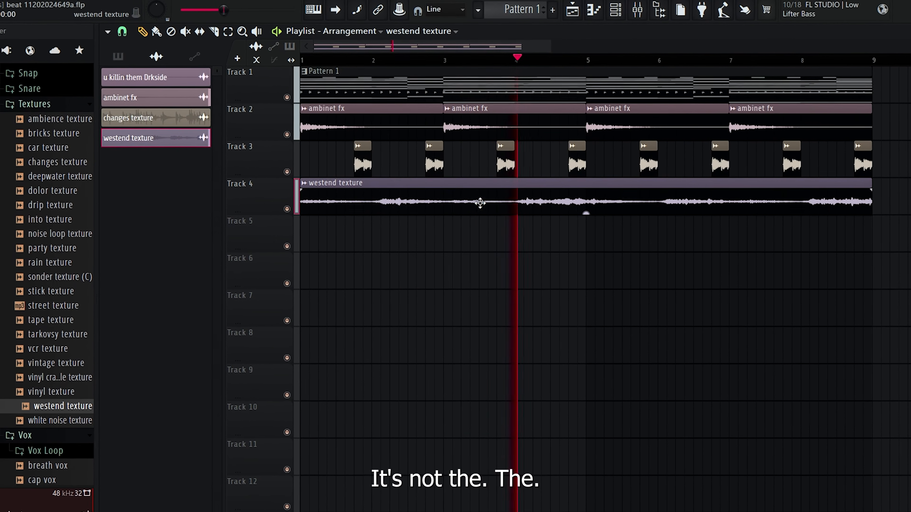
key("c")
left_click(590, 198)
key("Delete")
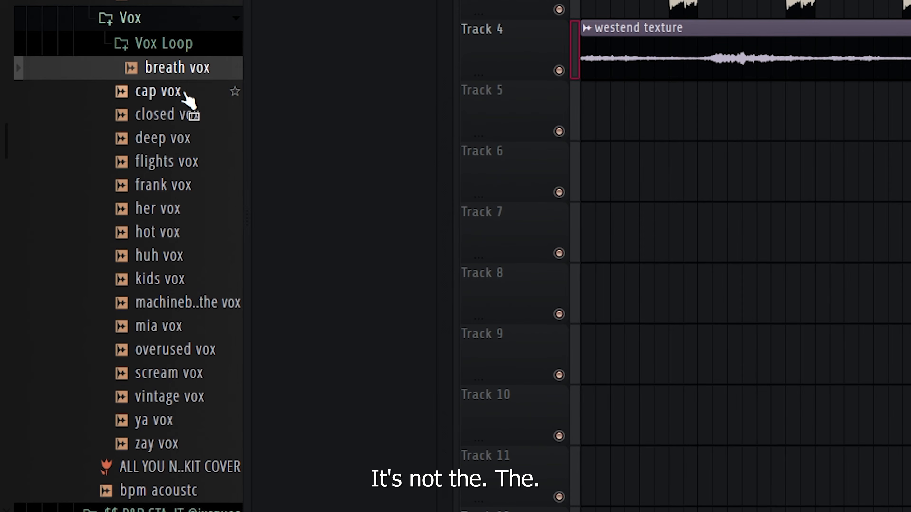
Audition the Vox samples, place breath vox on Track 5, and reverse it so that it ends at bar 3
left_click_drag(189, 96, 185, 100)
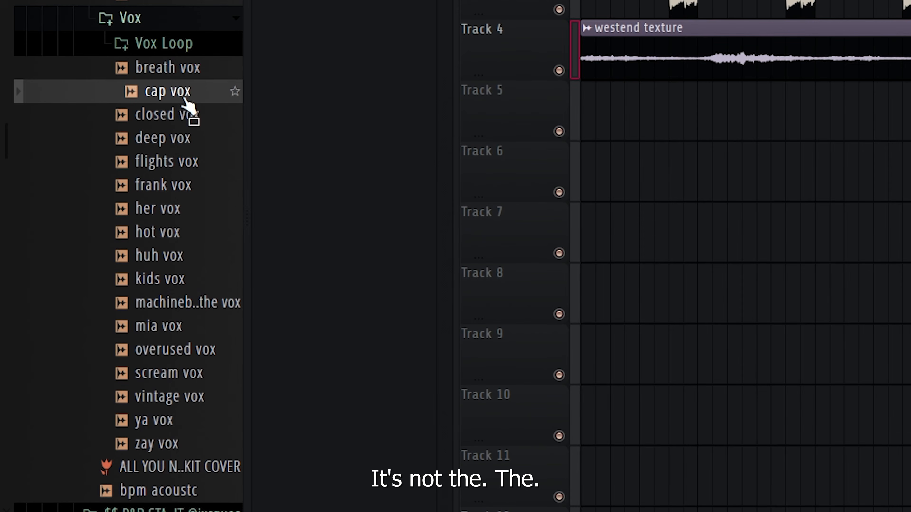
left_click(177, 116)
left_click_drag(189, 67, 705, 119)
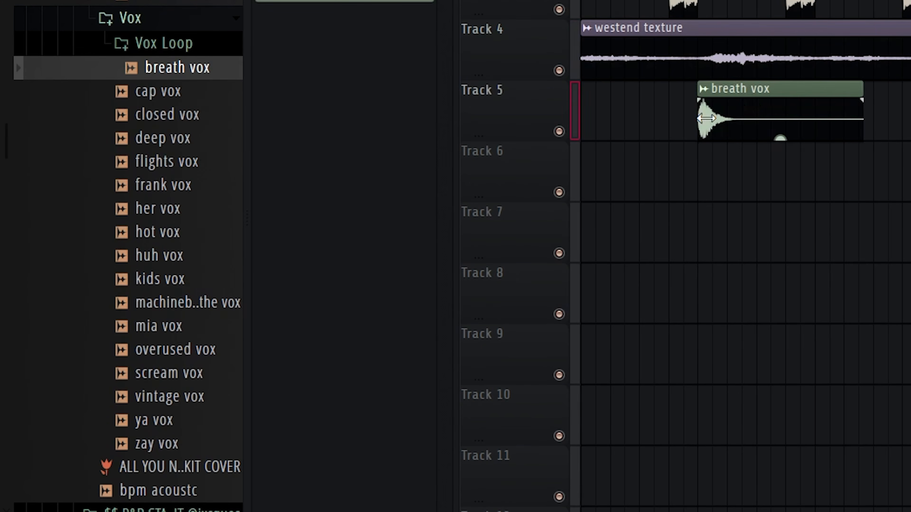
double_click(754, 110)
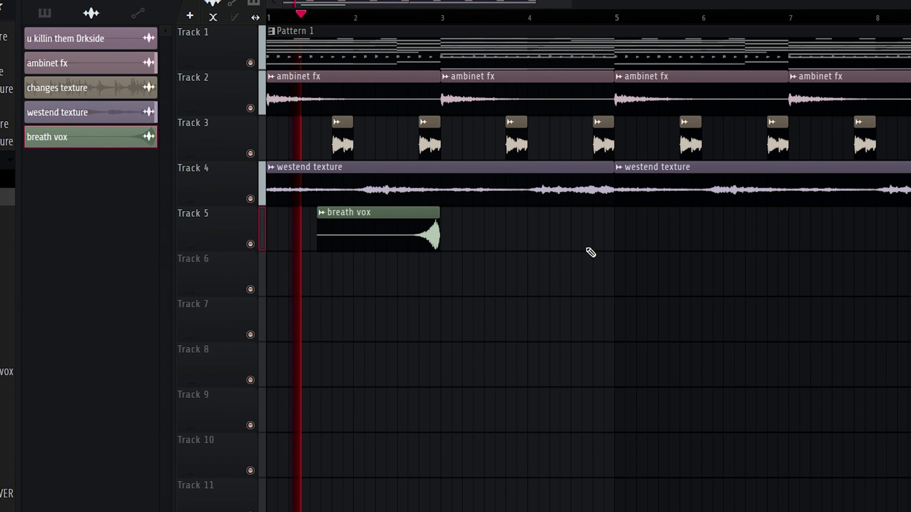
Trim the silent lead-in off the reversed breath vox clip and add a copy on Track 5 ending at bar 7
left_click(375, 230)
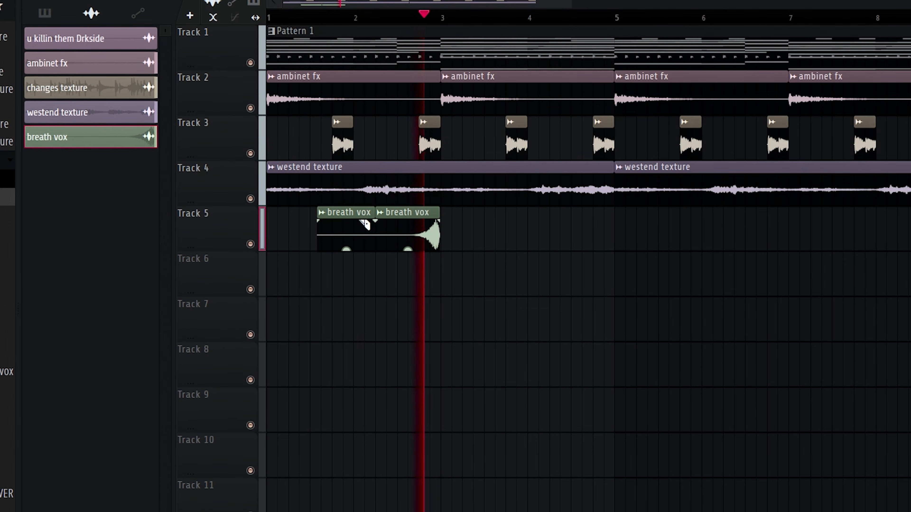
right_click(364, 225)
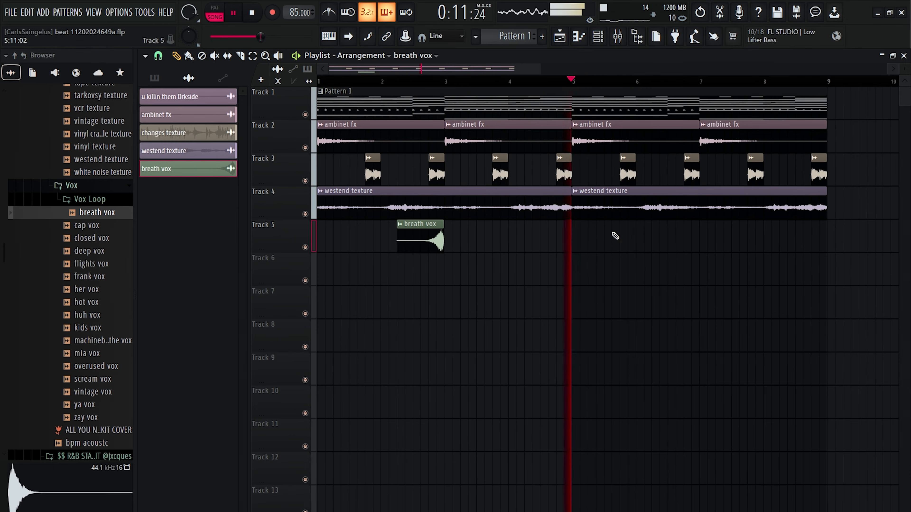
left_click_drag(615, 236, 664, 238)
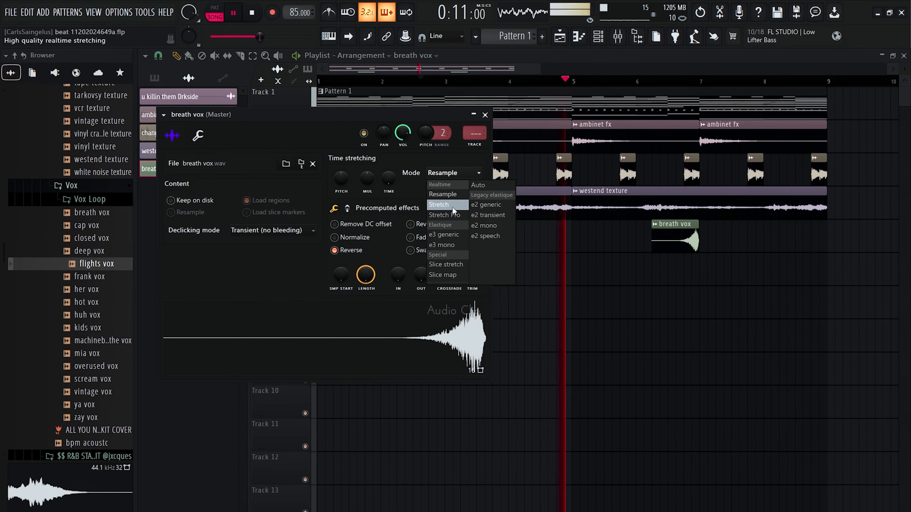
left_click(559, 204)
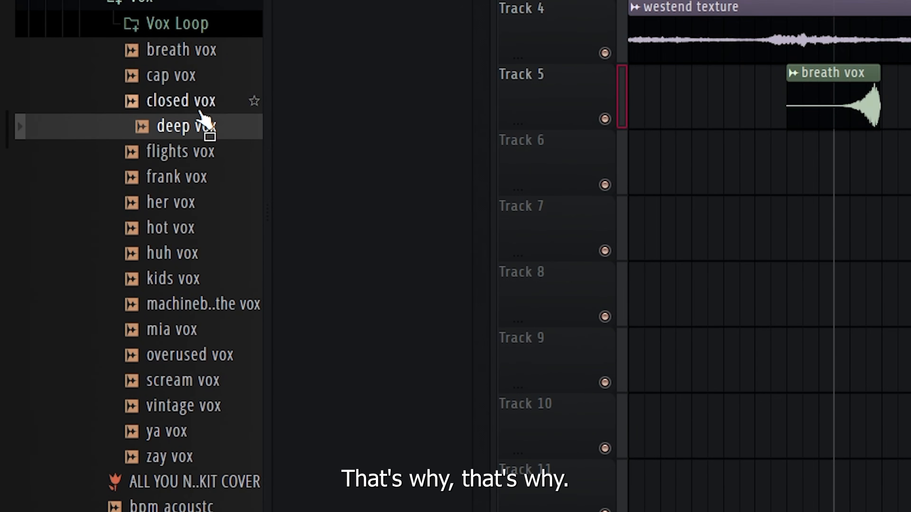
Add the flights vox sample to the arrangement on Track 6, starting shortly before bar 4 and ending at bar 5
left_click_drag(197, 152, 328, 460)
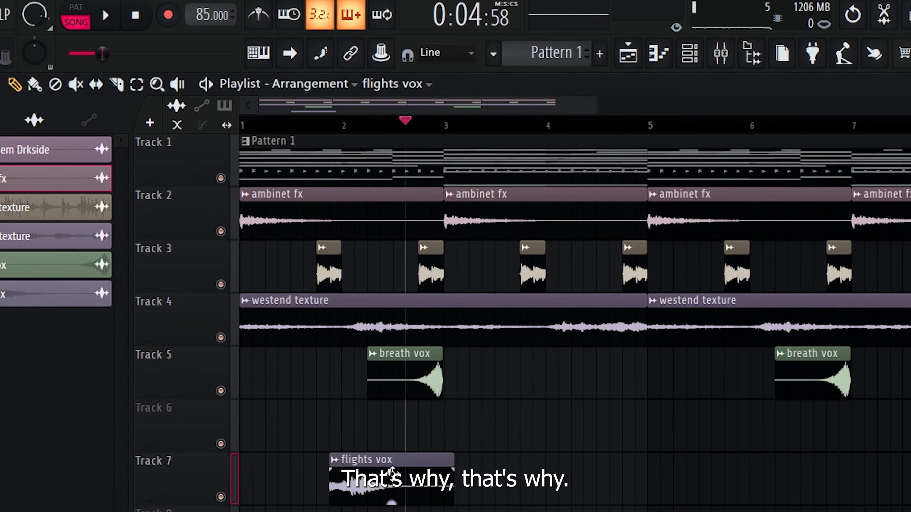
left_click_drag(387, 467, 555, 438)
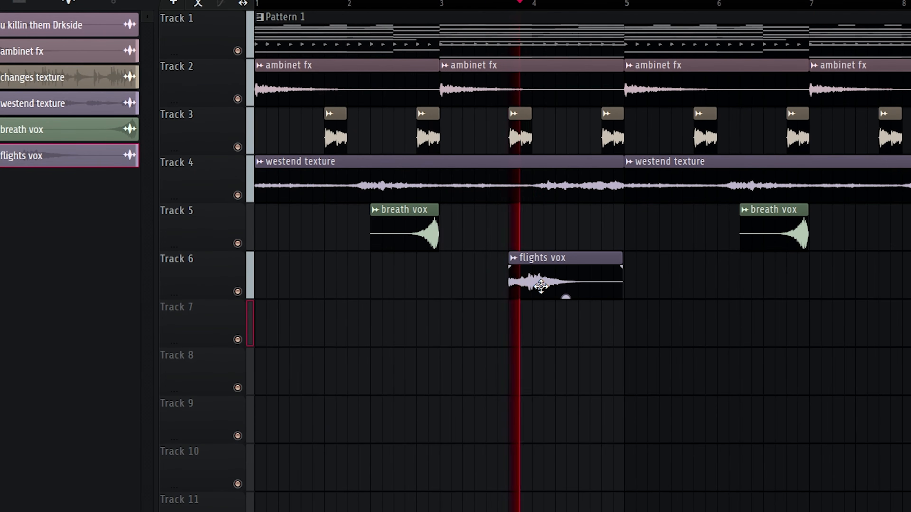
Set the flights vox clip's time stretching to Stretch mode and raise its pitch by ear during playback
double_click(552, 284)
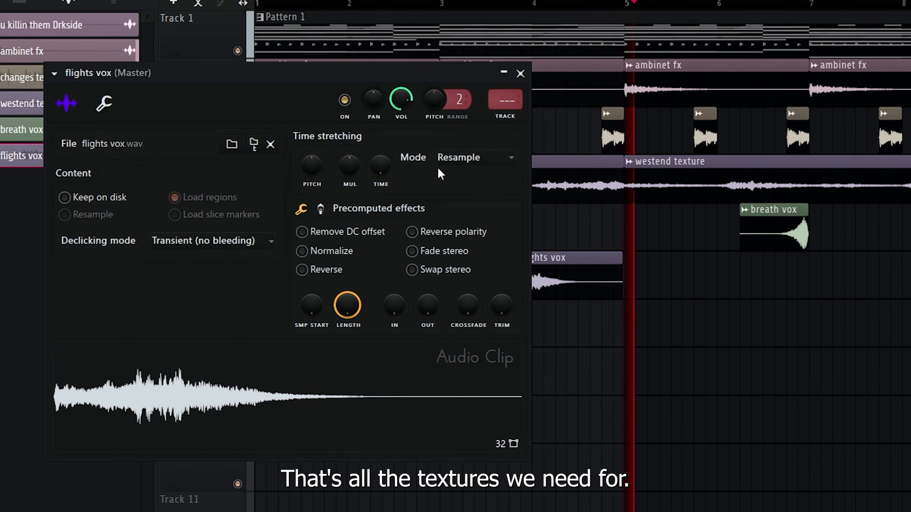
left_click(474, 157)
left_click(453, 203)
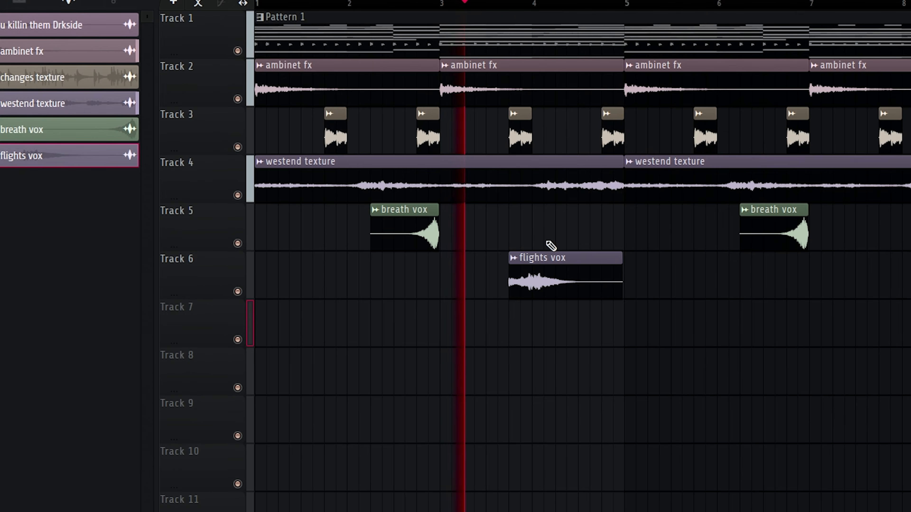
double_click(547, 274)
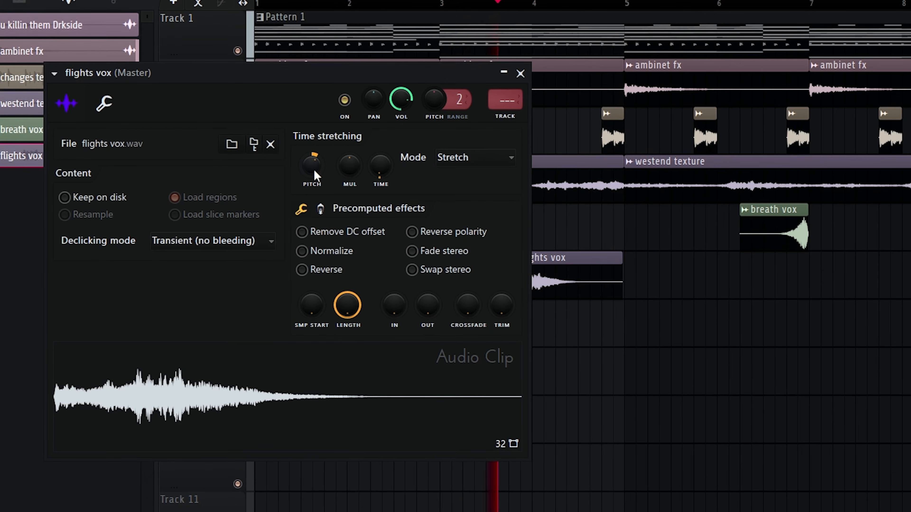